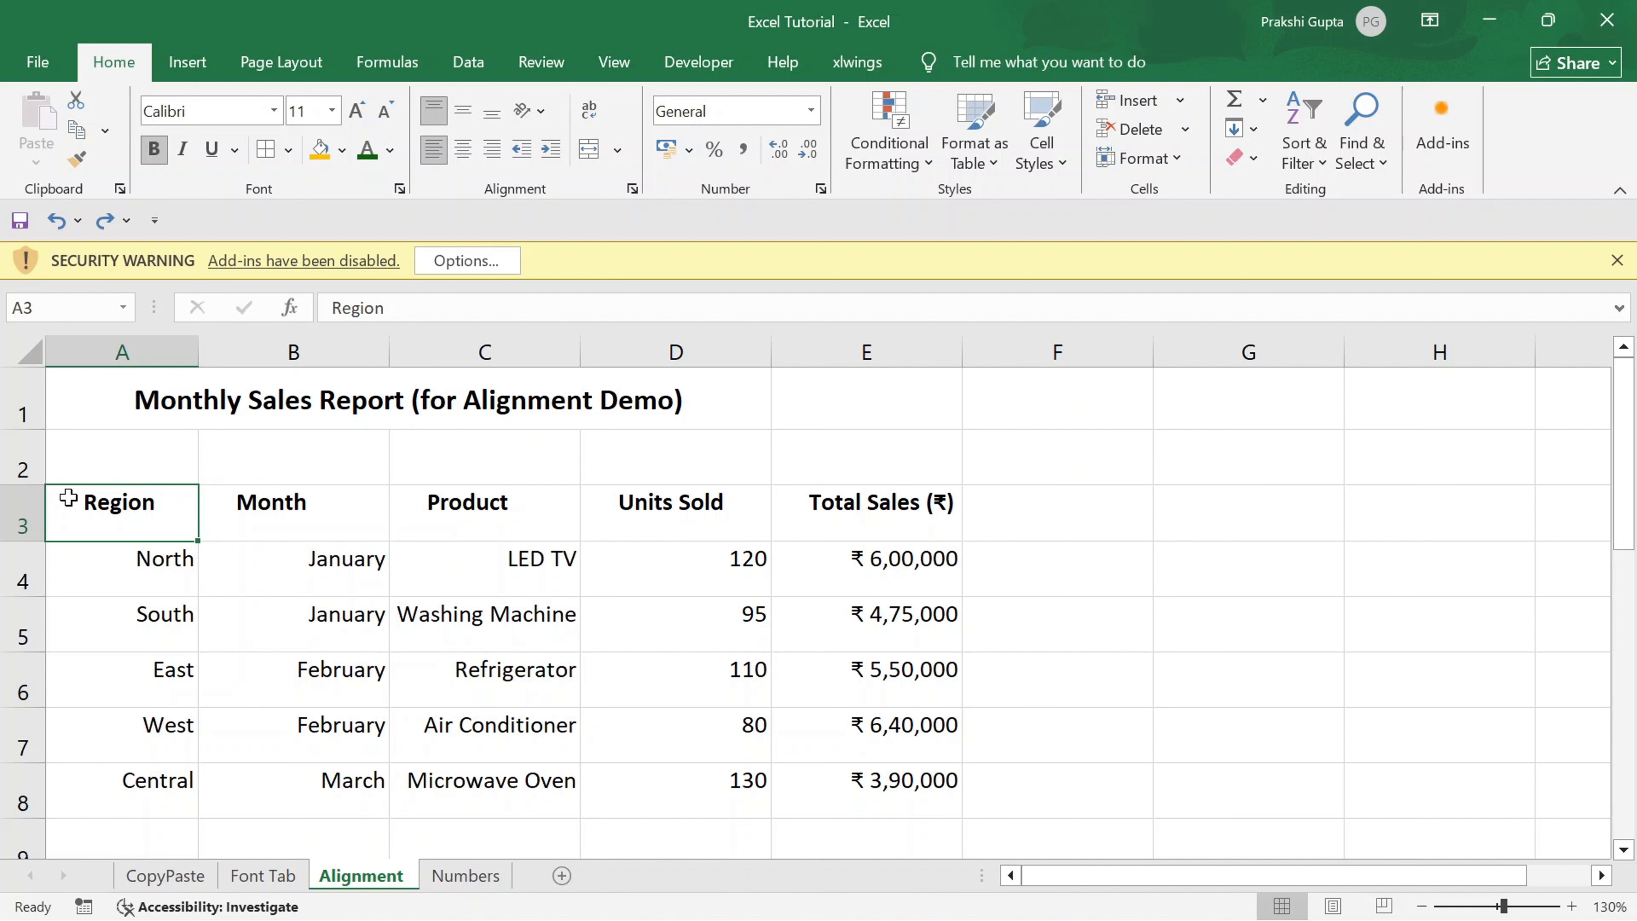
# Step: Select the sales table A3:E8, its header row alone, the table again, all of row 3 and all of column A in turn
pyautogui.hotkey('ctrl', 'a')
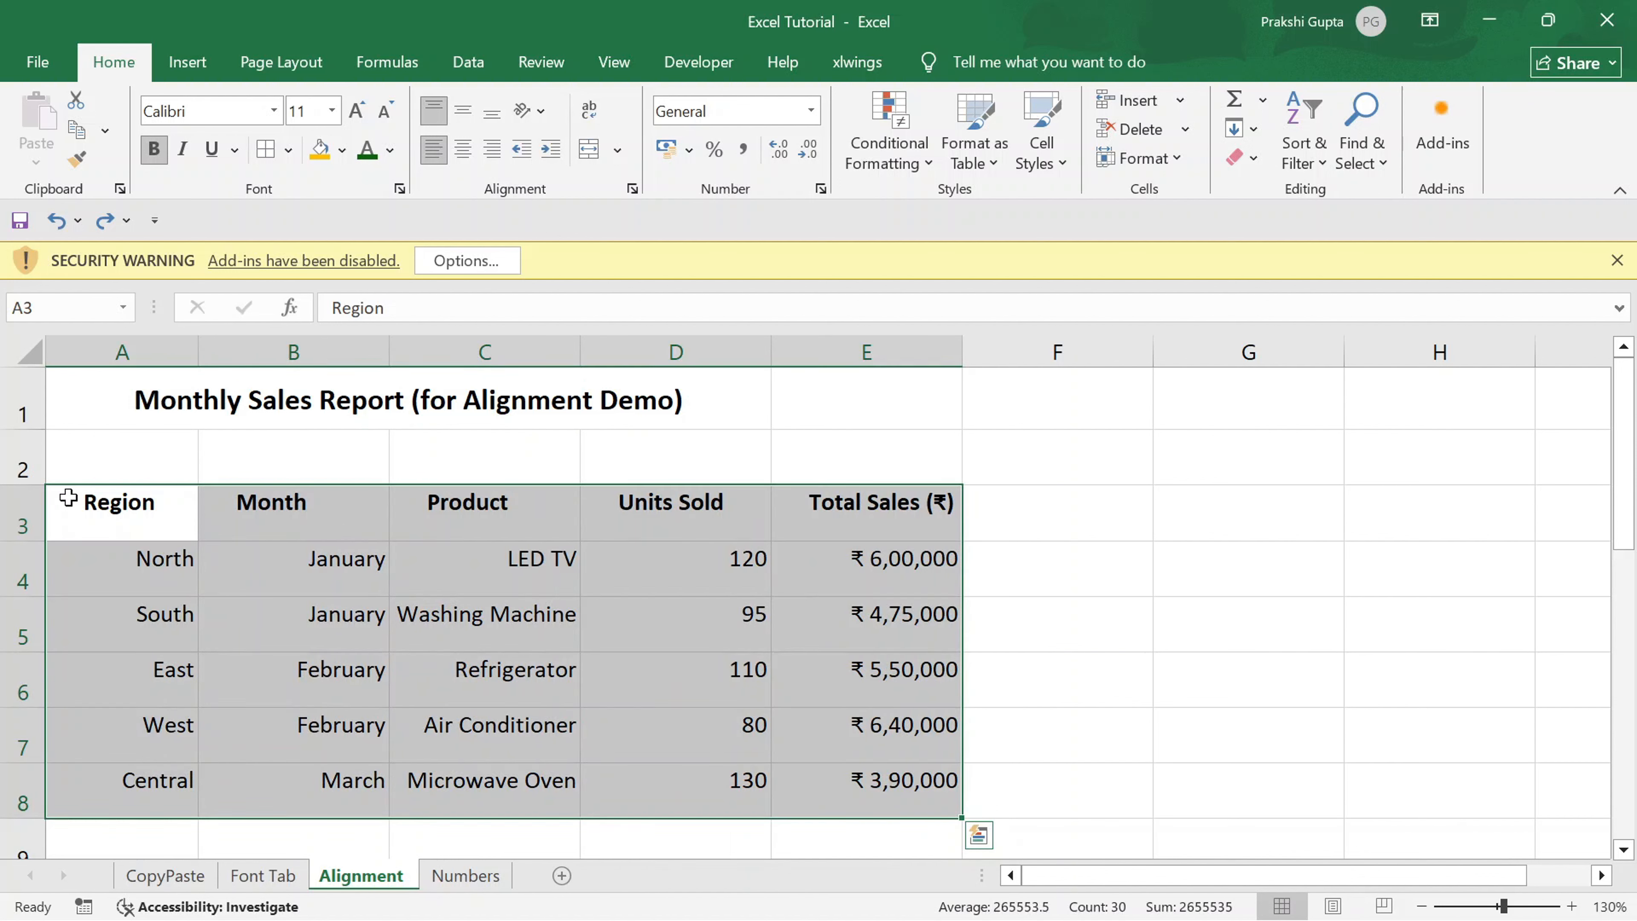
pyautogui.click(68, 498)
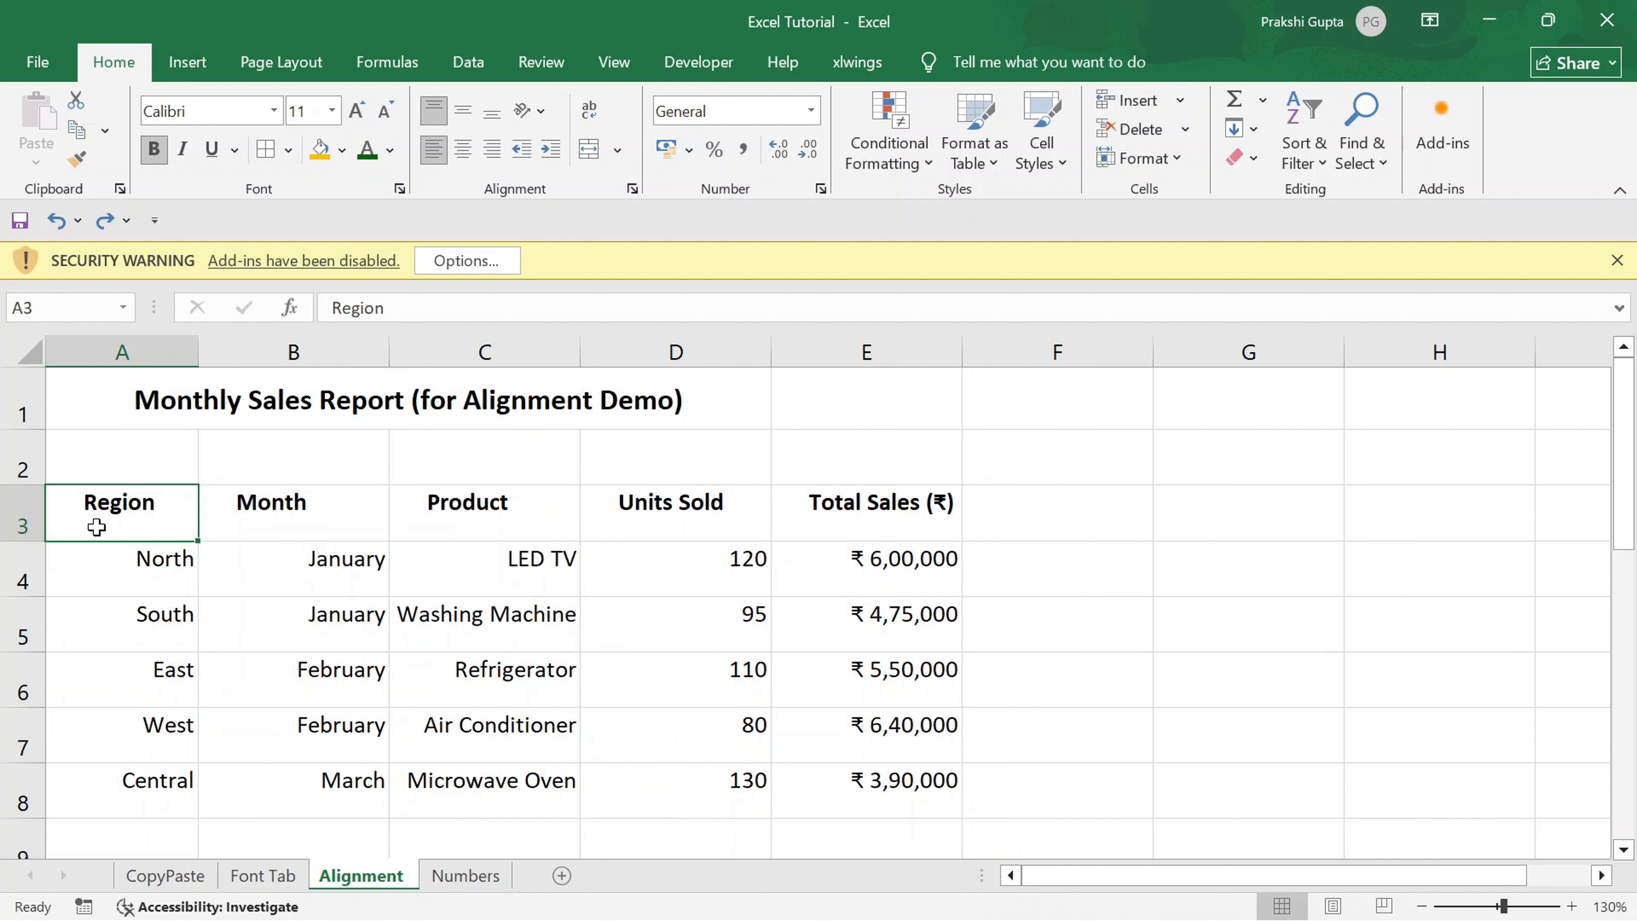
pyautogui.hotkey('ctrl', 'shift', 'Right')
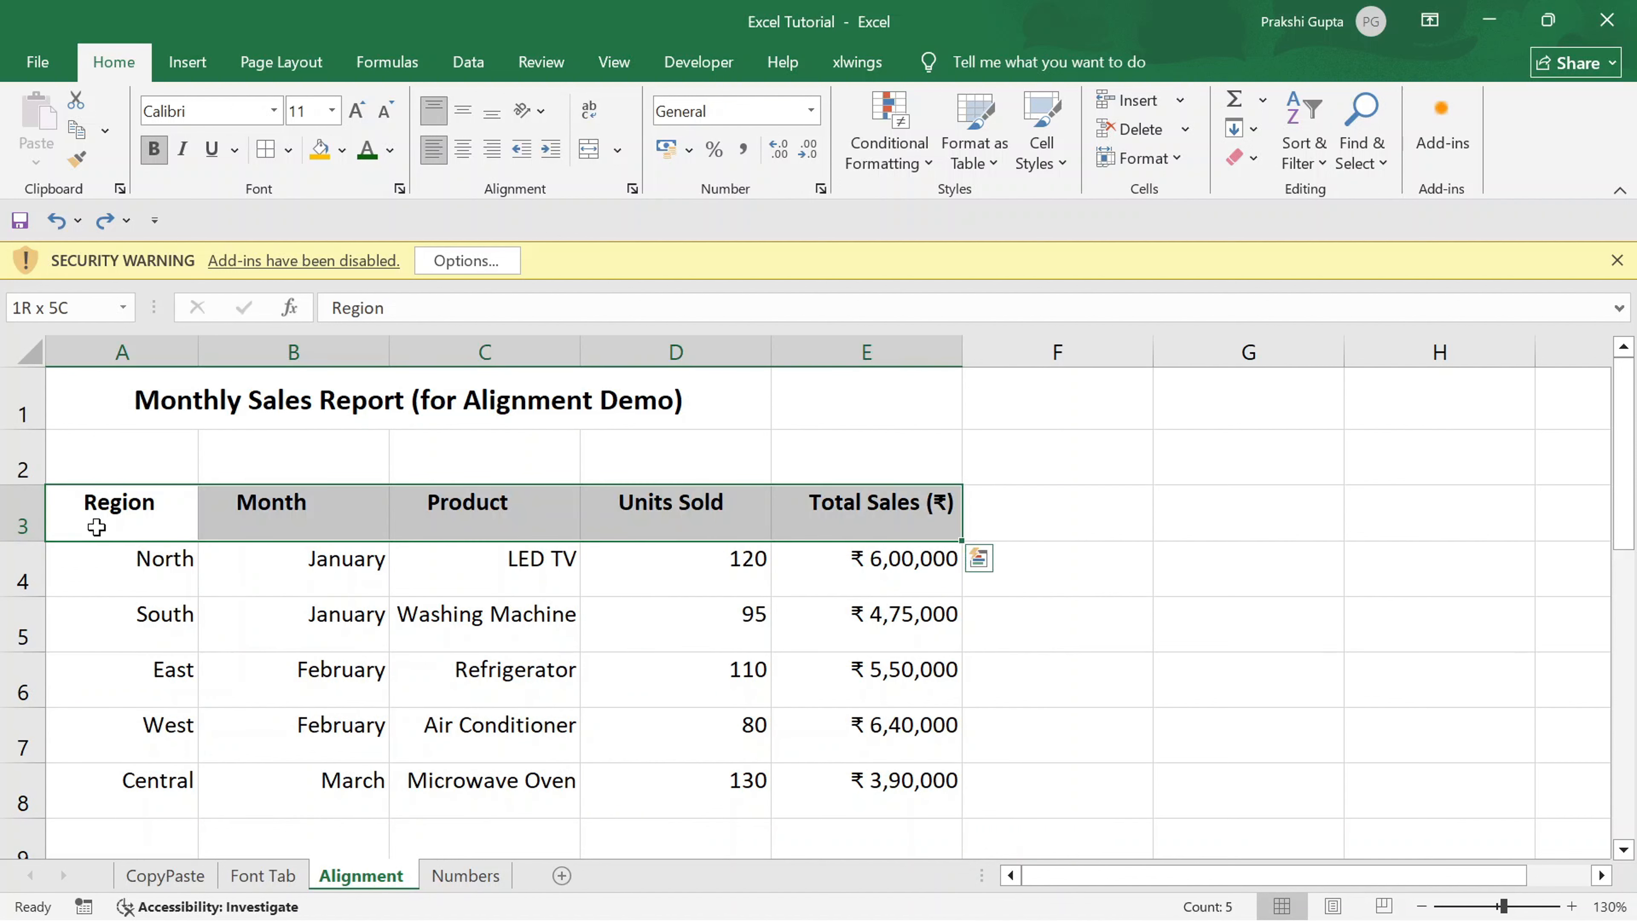
pyautogui.hotkey('ctrl', 'shift', 'Down')
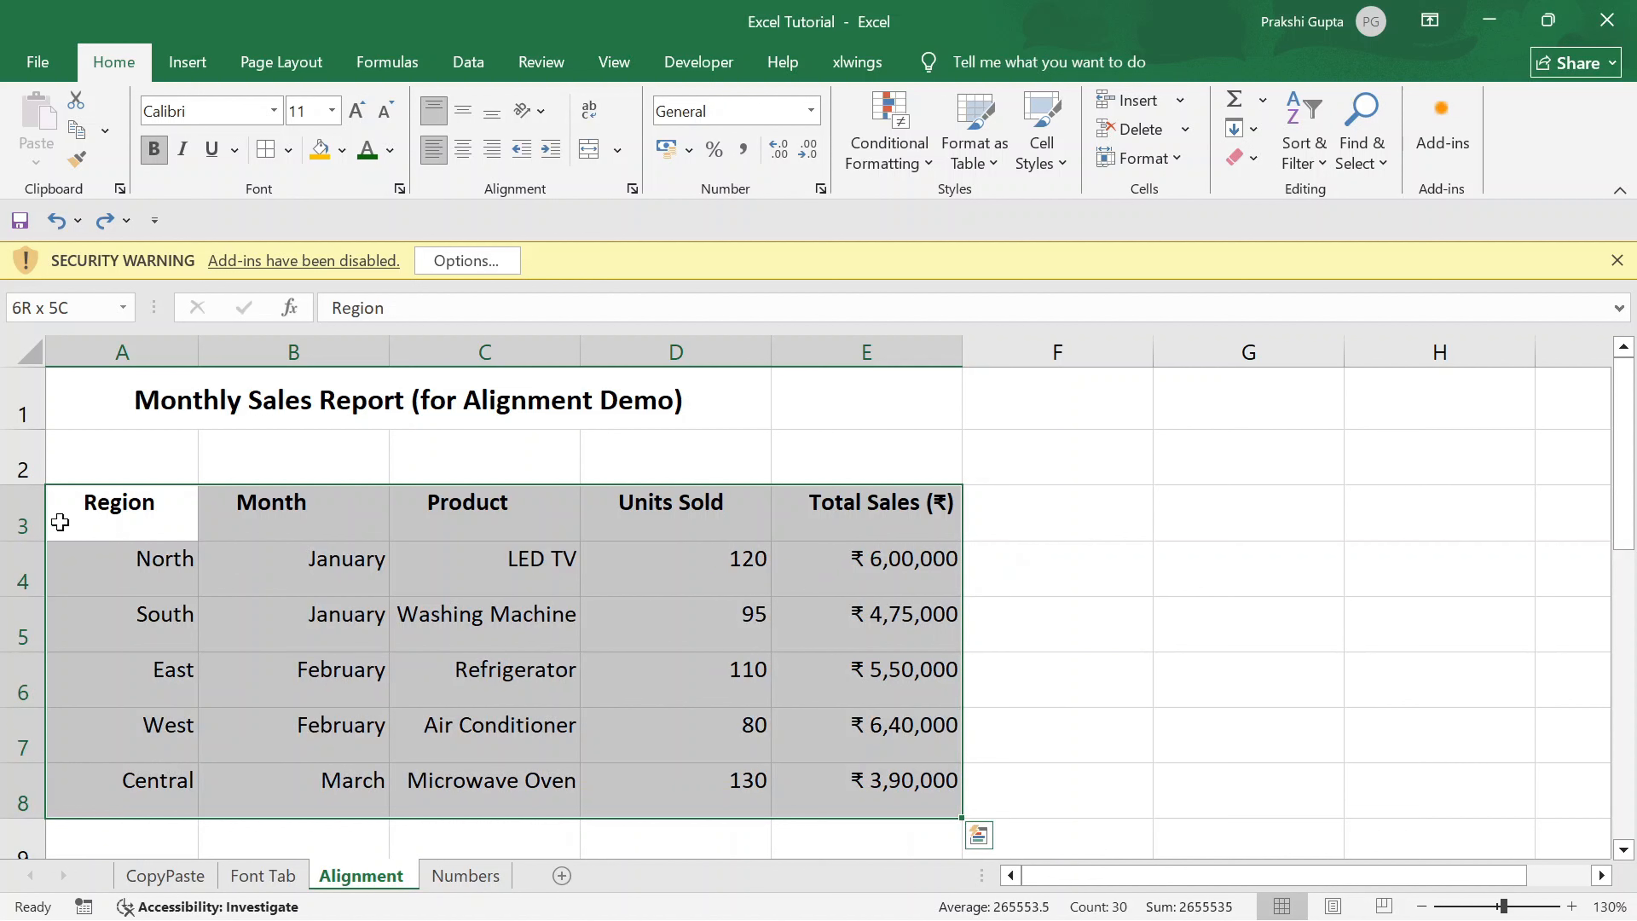
pyautogui.click(20, 525)
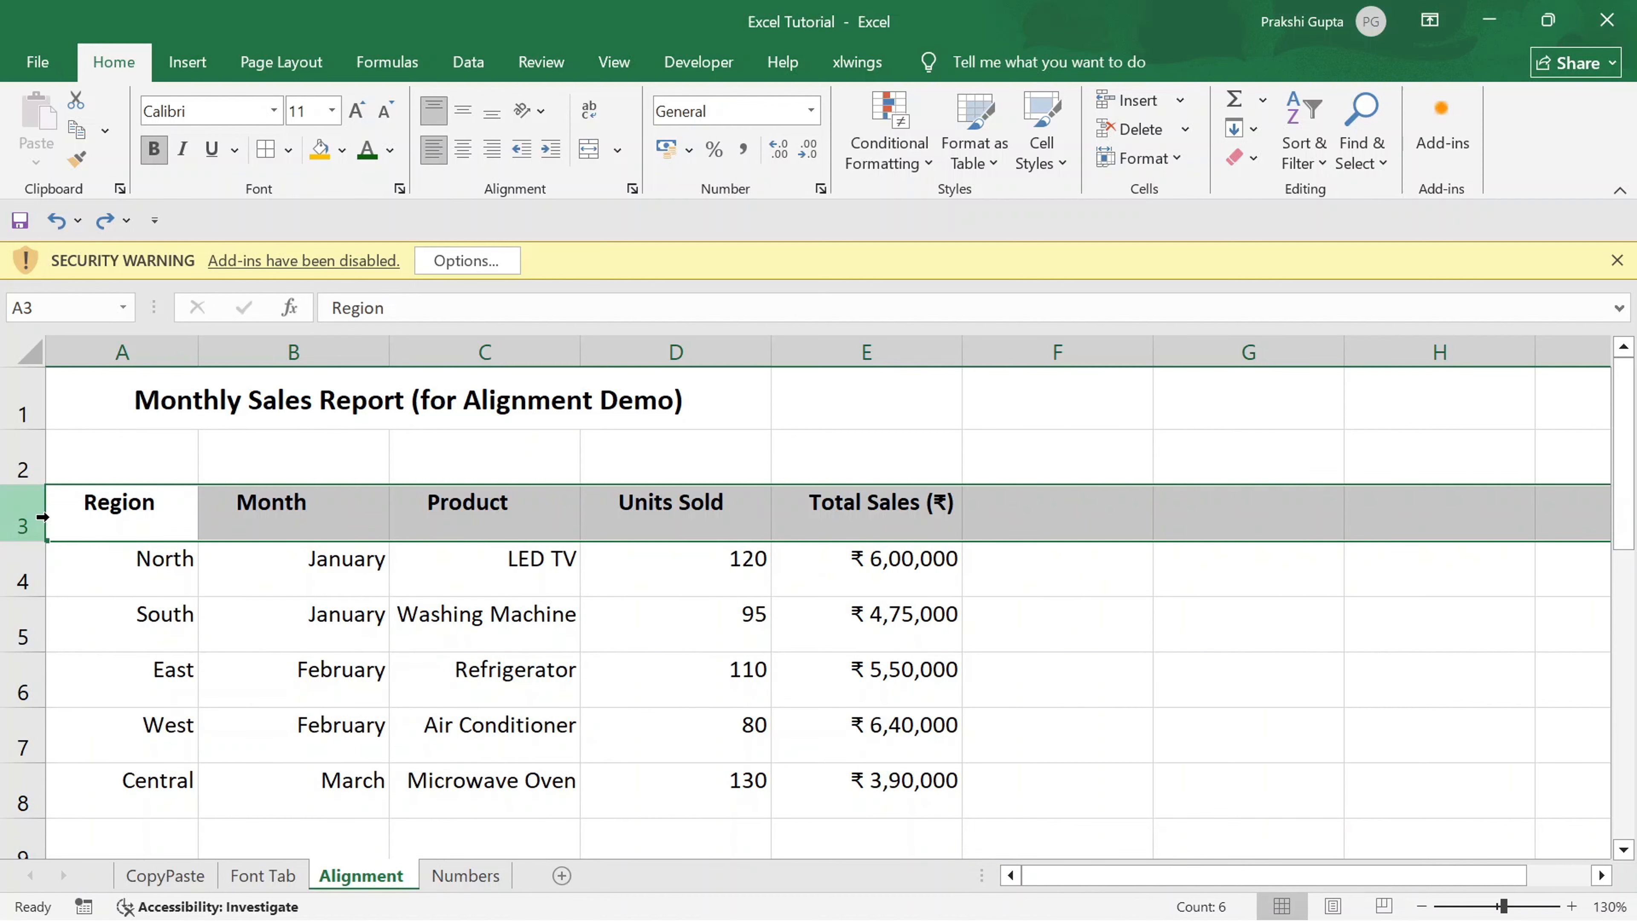
pyautogui.click(121, 350)
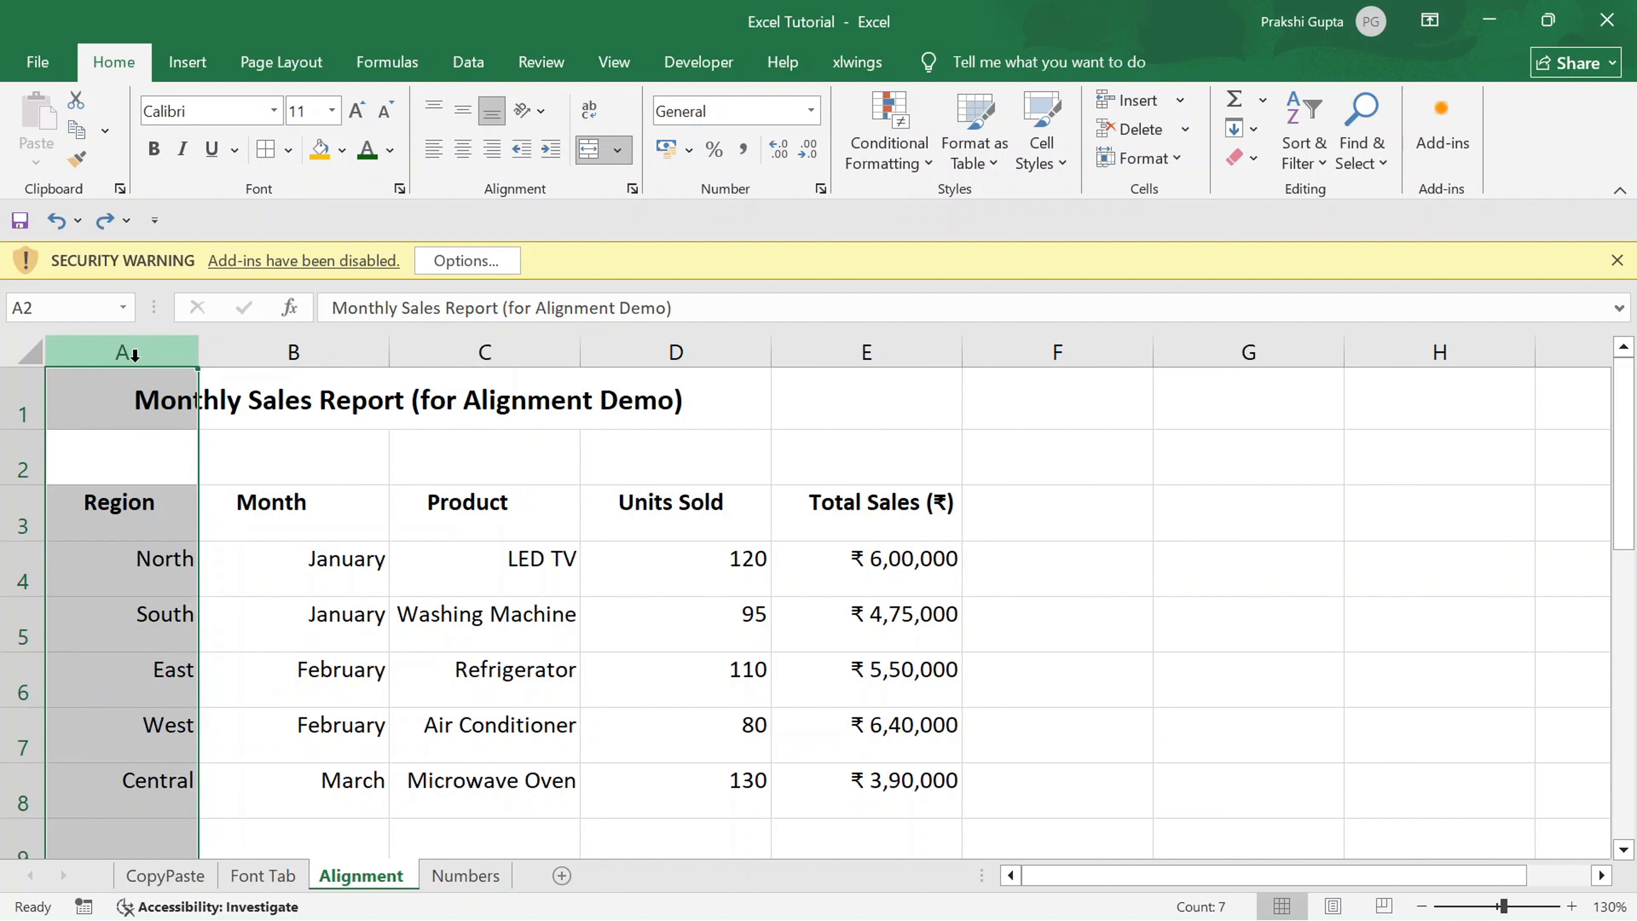
# Step: Select the table A3:E8 and apply Top, Middle and Bottom Align in turn
pyautogui.click(72, 513)
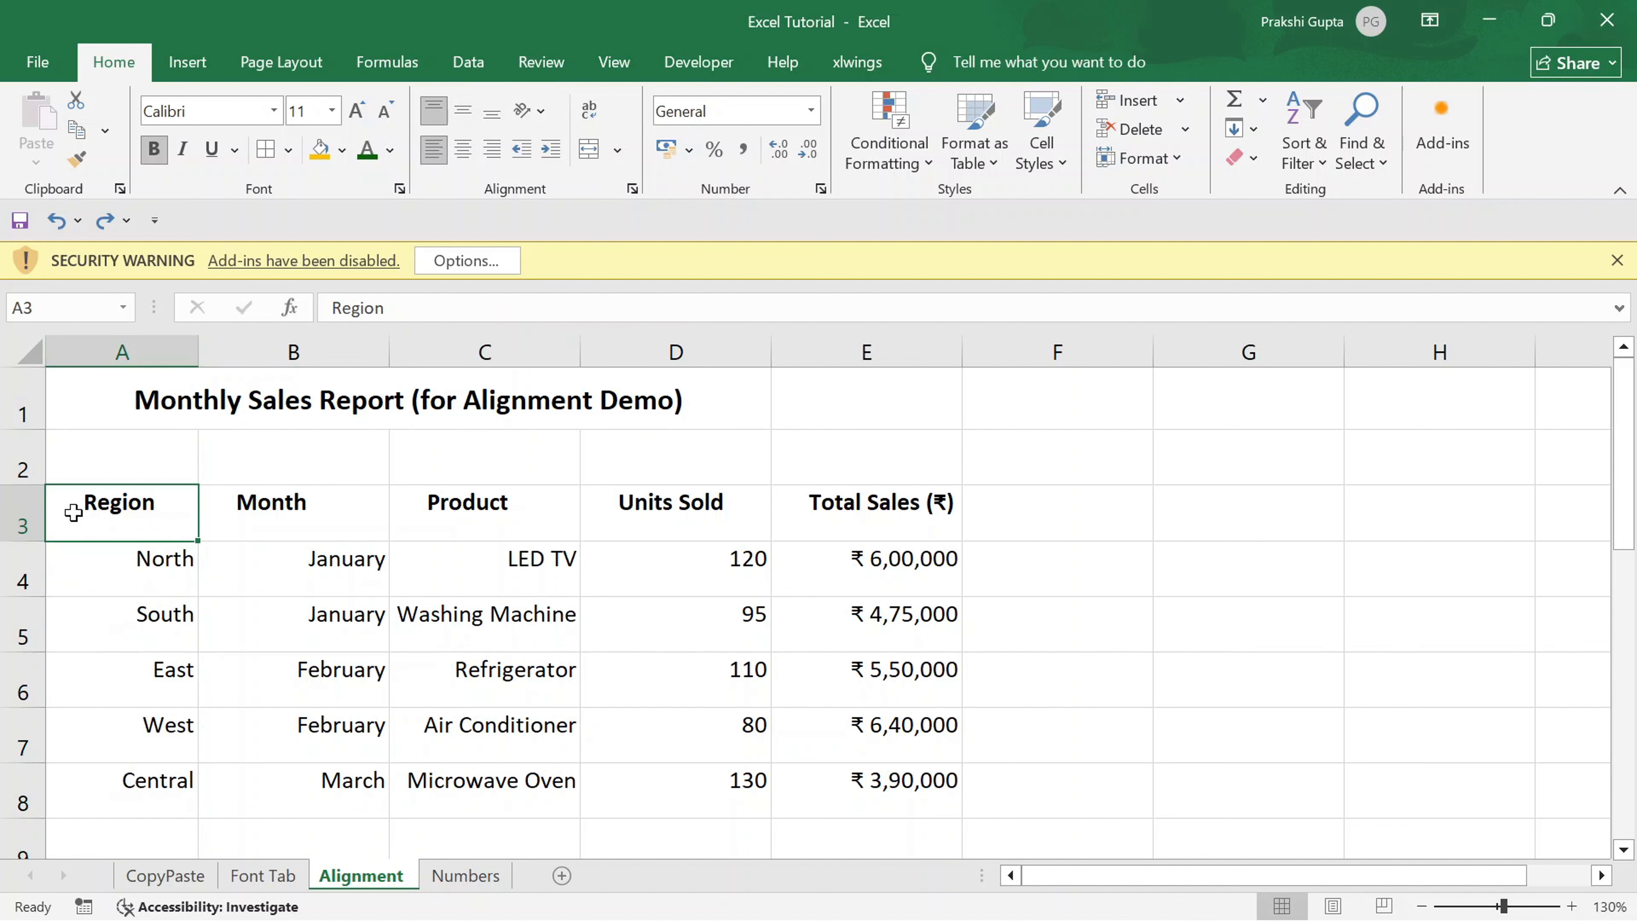
pyautogui.hotkey('ctrl', 'shift', 'Right')
pyautogui.hotkey('ctrl', 'shift', 'Down')
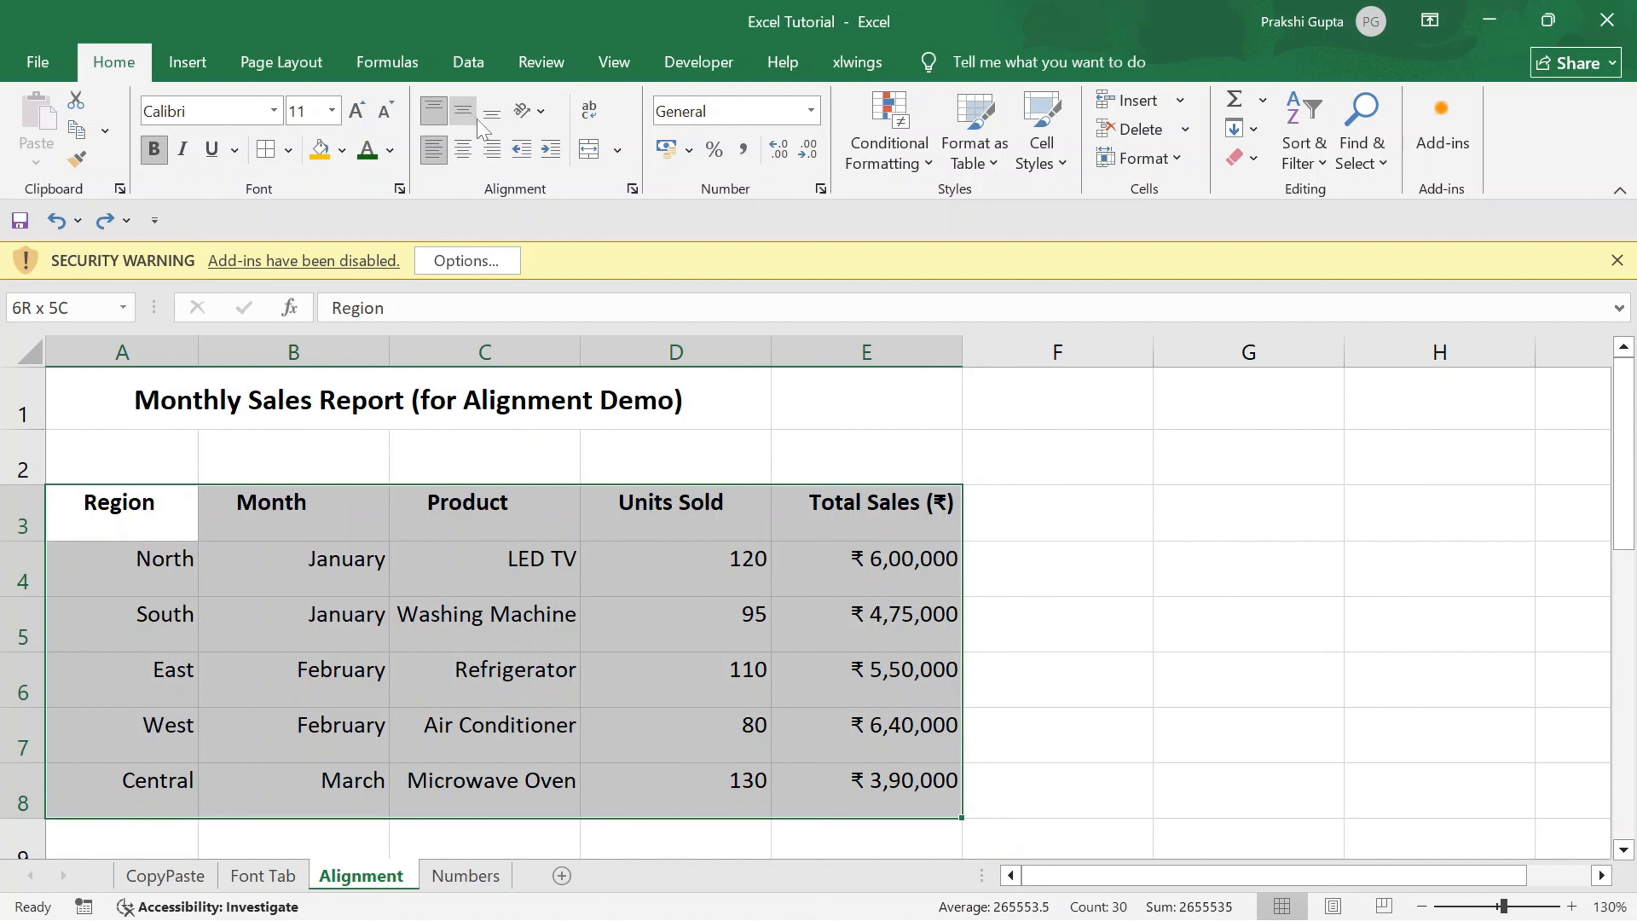
pyautogui.hotkey('ctrl', 'y')
pyautogui.click(431, 121)
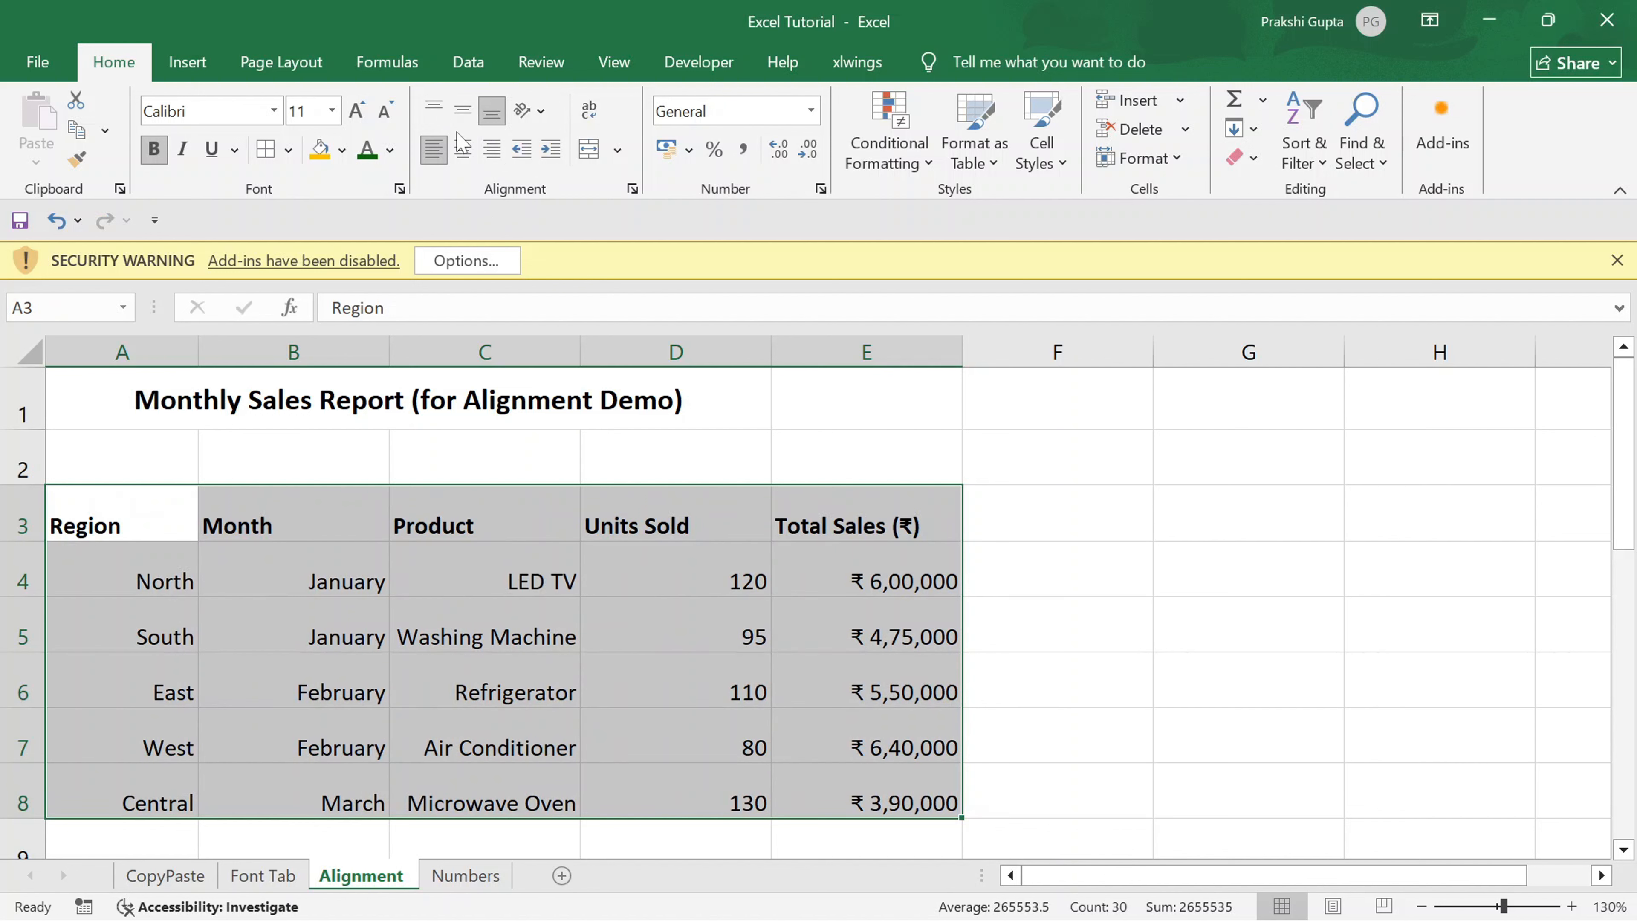
pyautogui.click(437, 112)
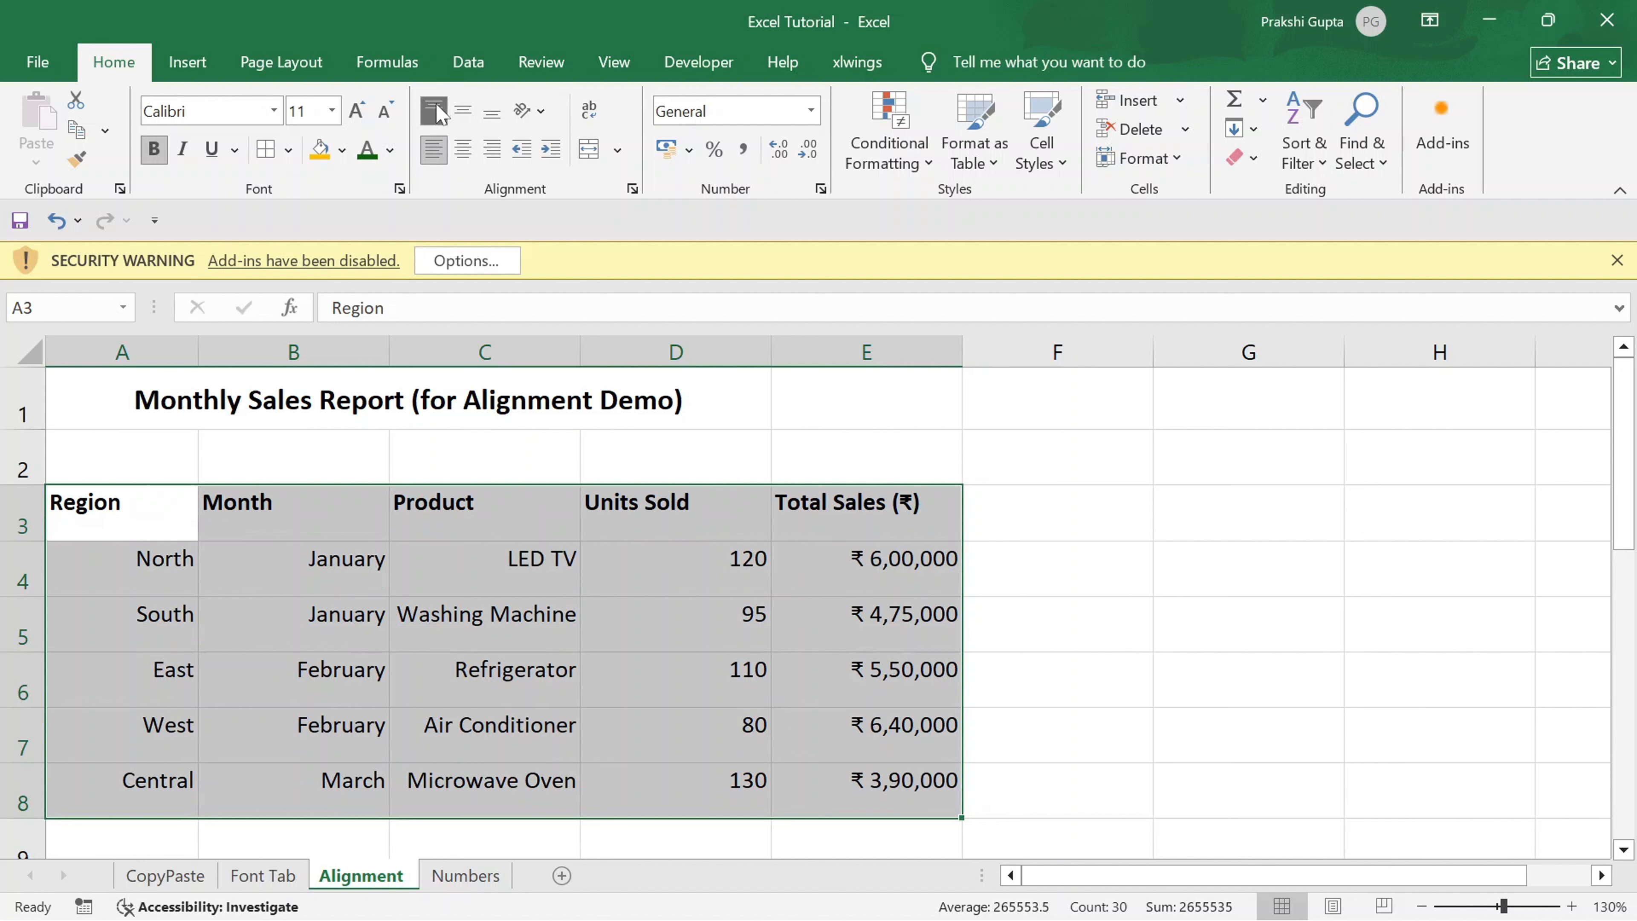
pyautogui.click(461, 115)
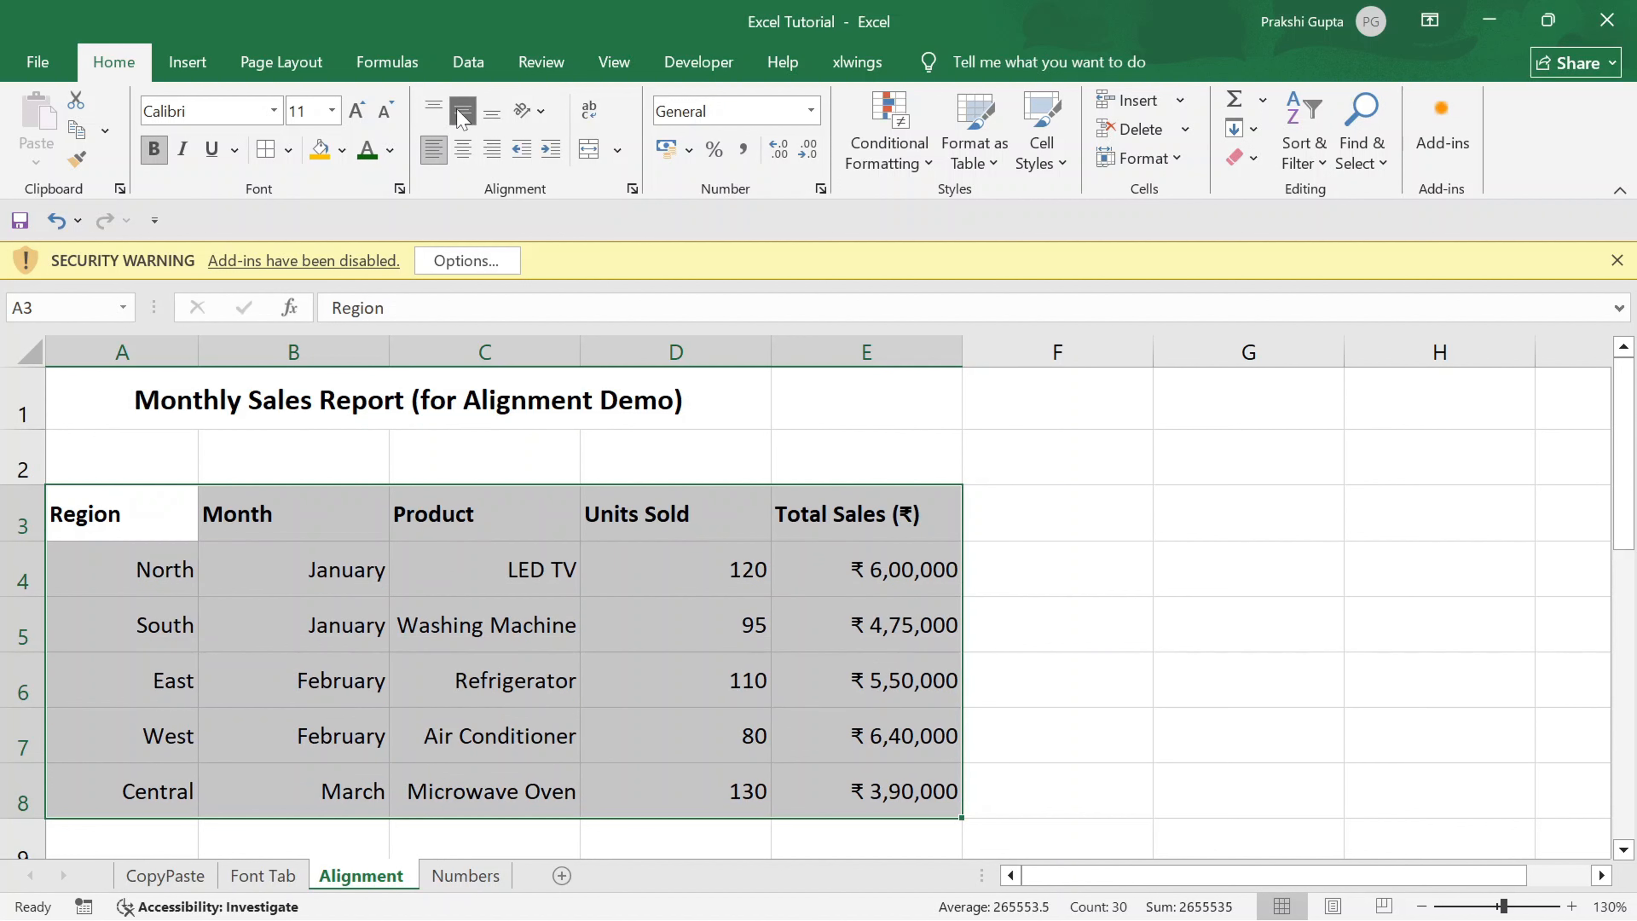
pyautogui.click(492, 116)
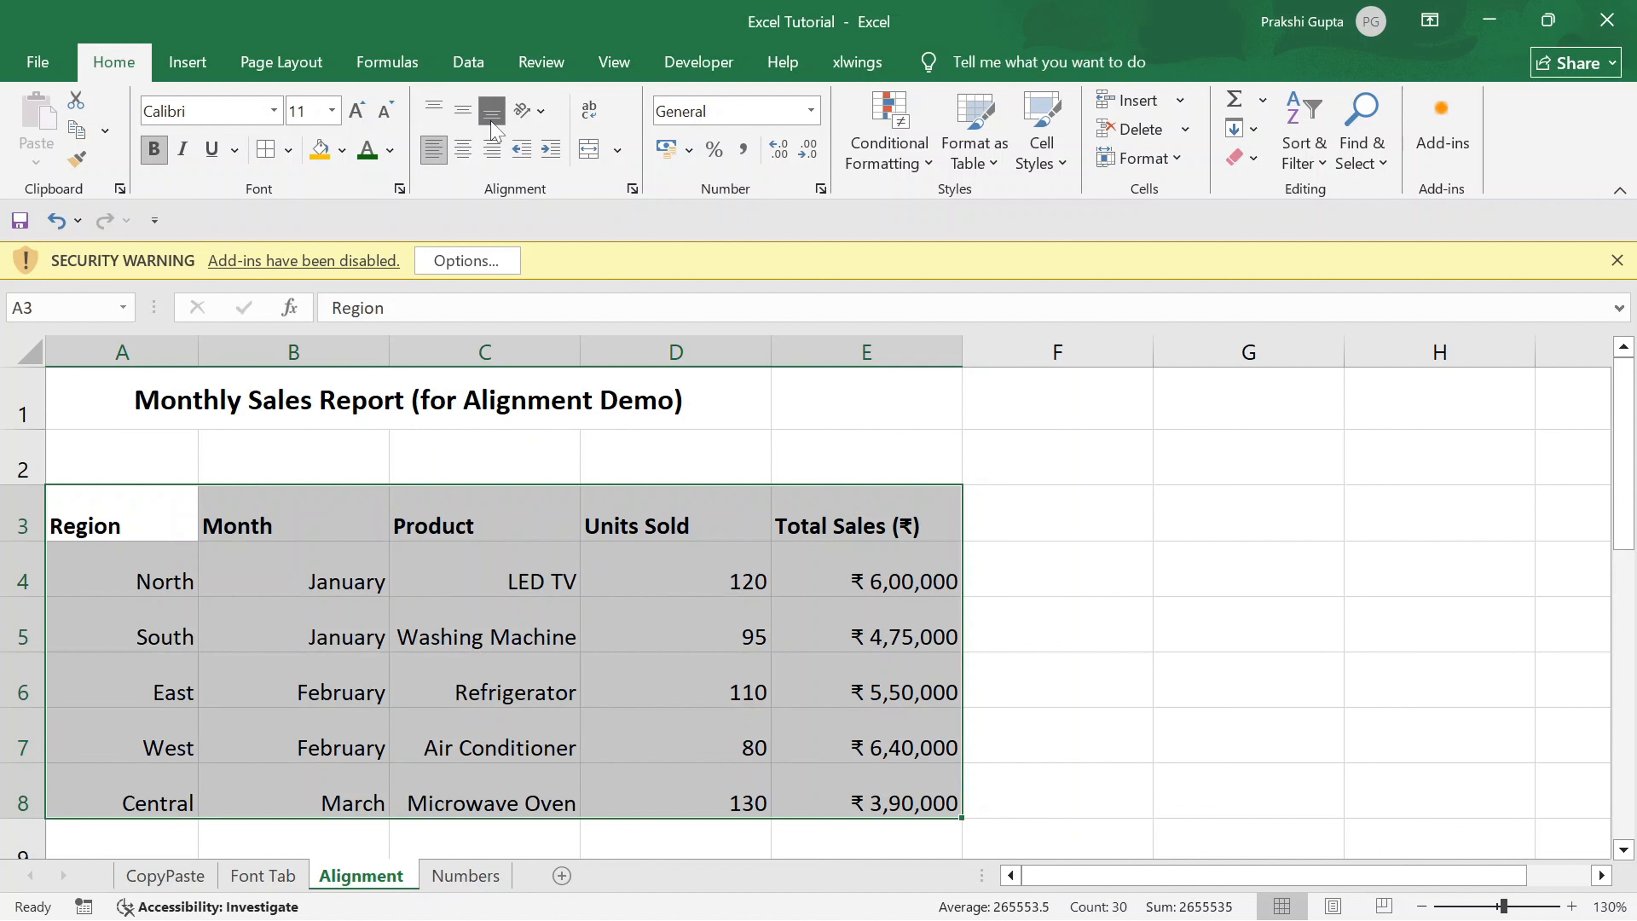
# Step: Apply left, center and right horizontal alignment in turn to the table A3:E8
pyautogui.click(442, 159)
pyautogui.click(467, 159)
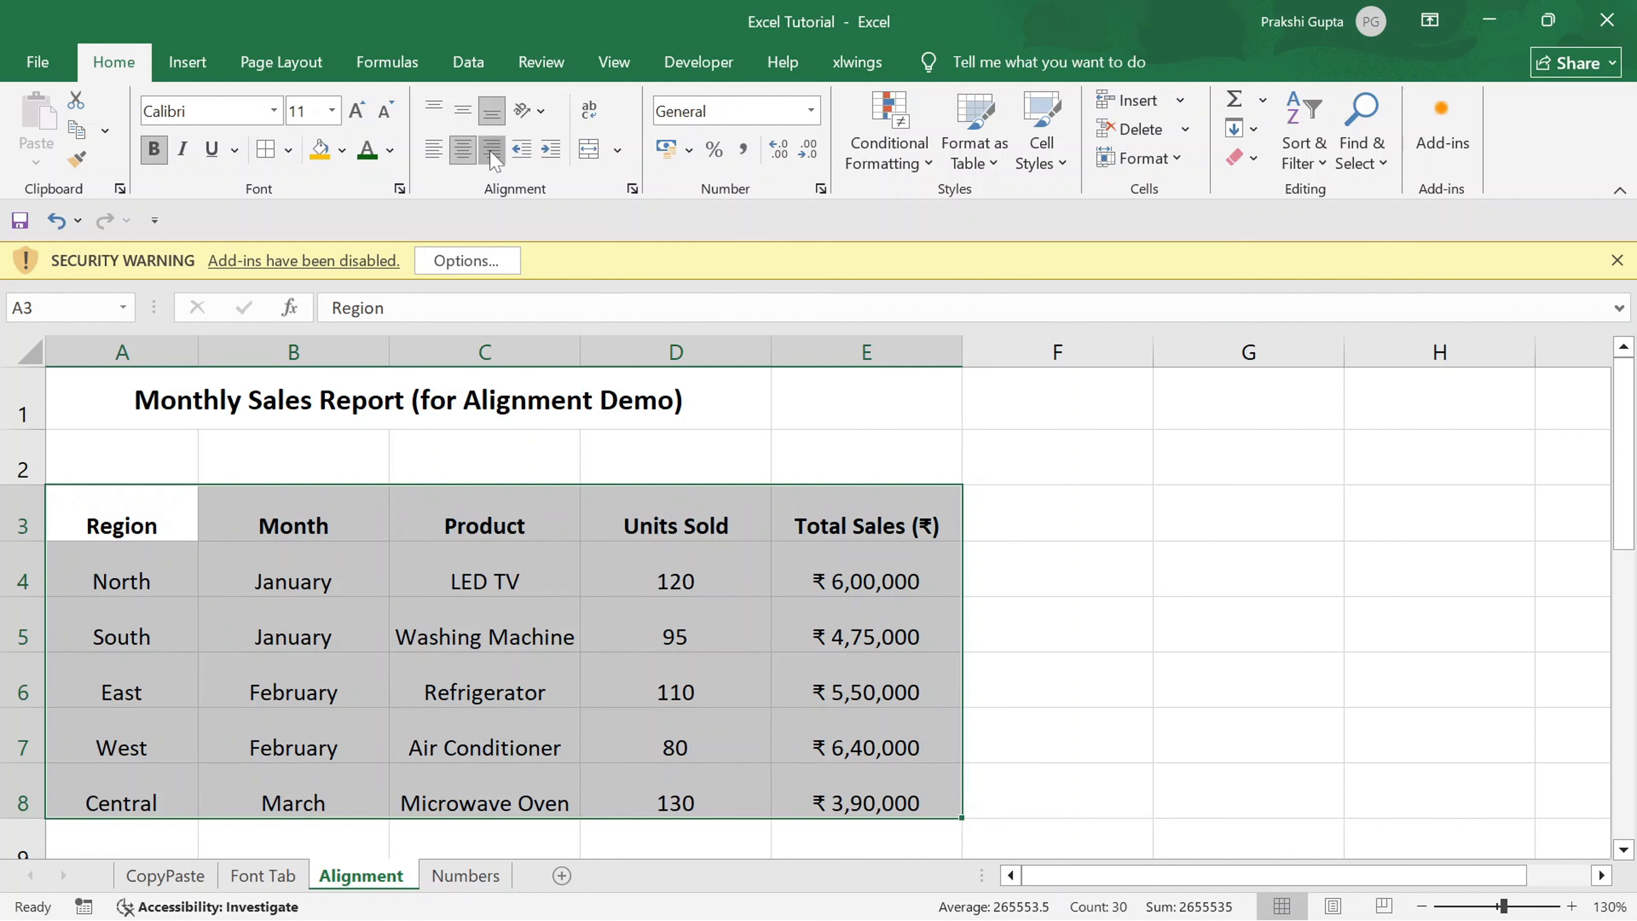
pyautogui.click(493, 155)
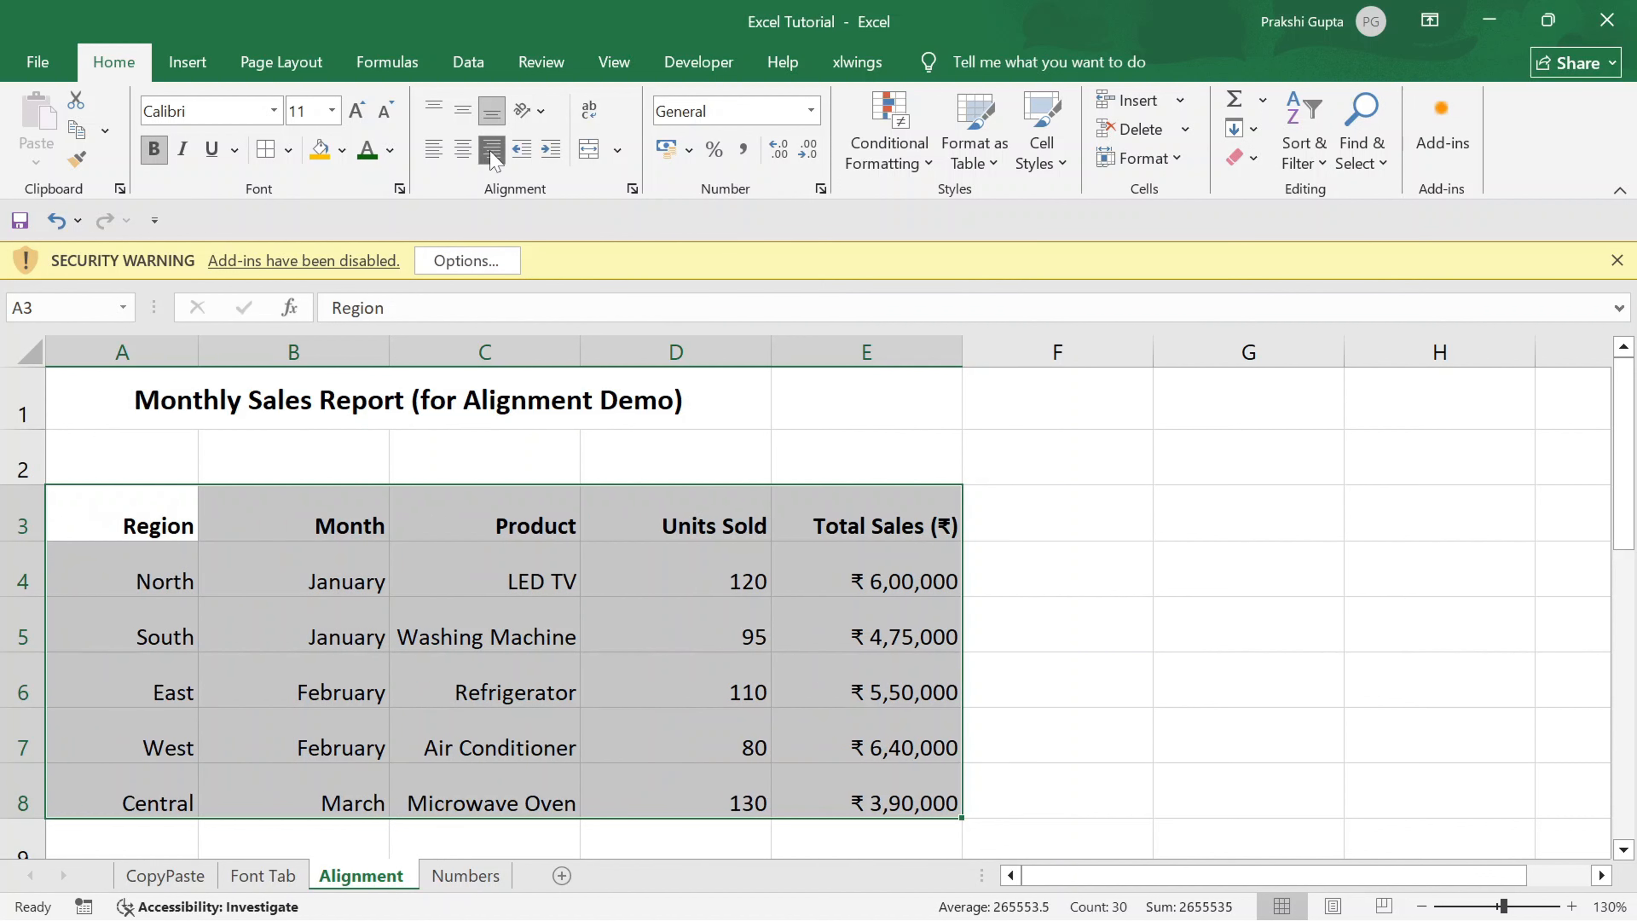
# Step: Align all cells of the table A3:E8 to the middle vertically and the center horizontally
pyautogui.click(220, 542)
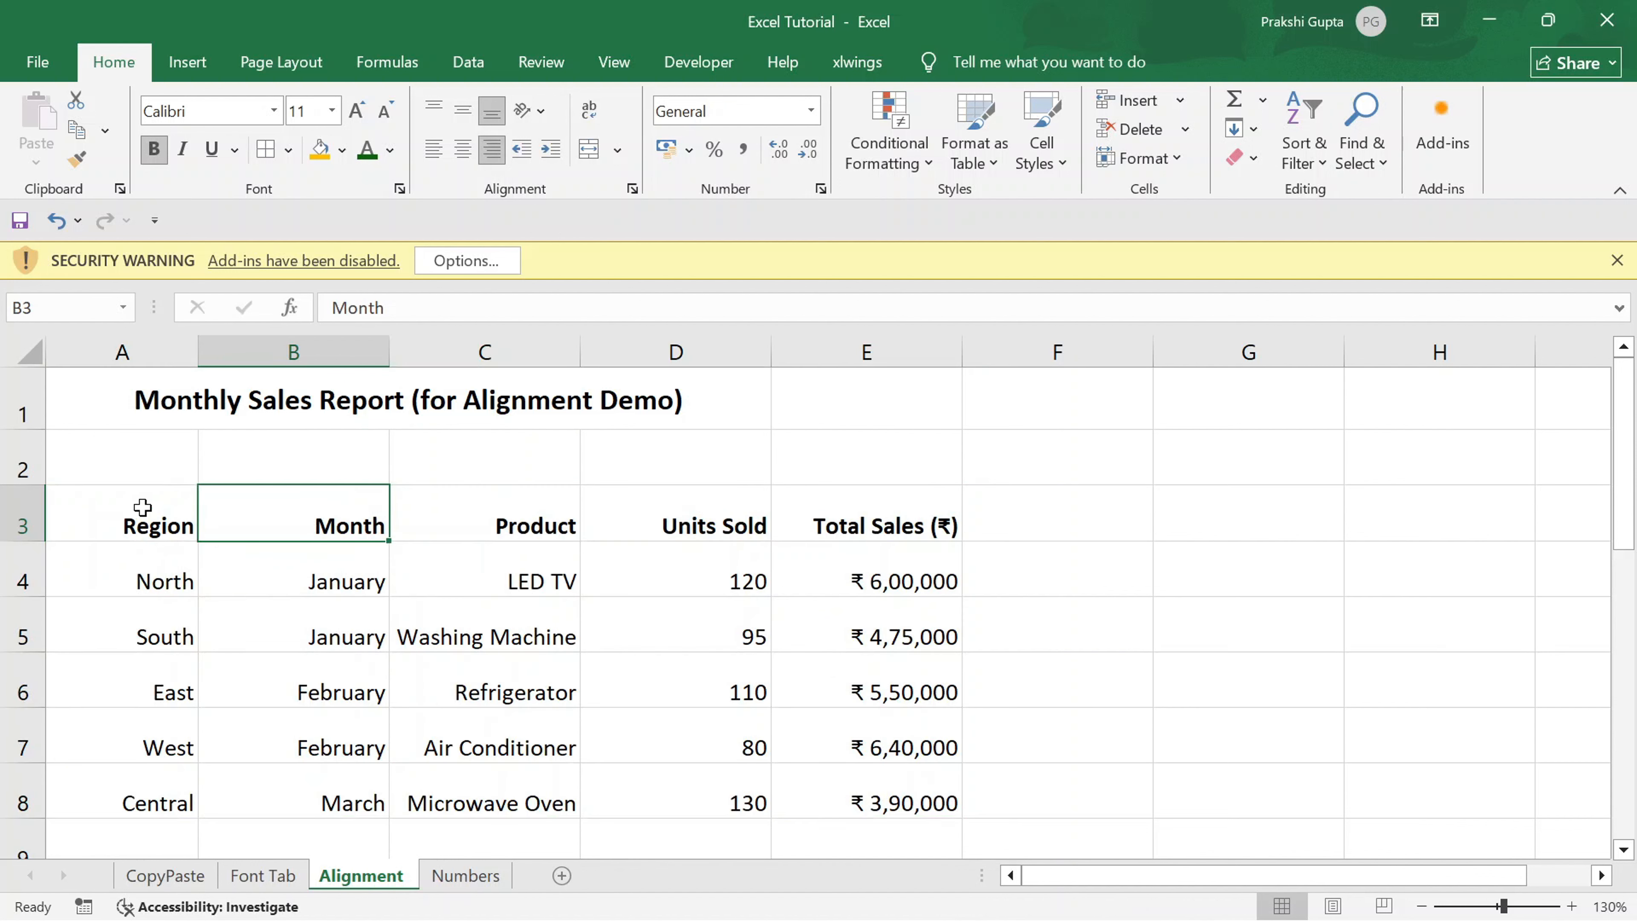
pyautogui.hotkey('ctrl', 'a')
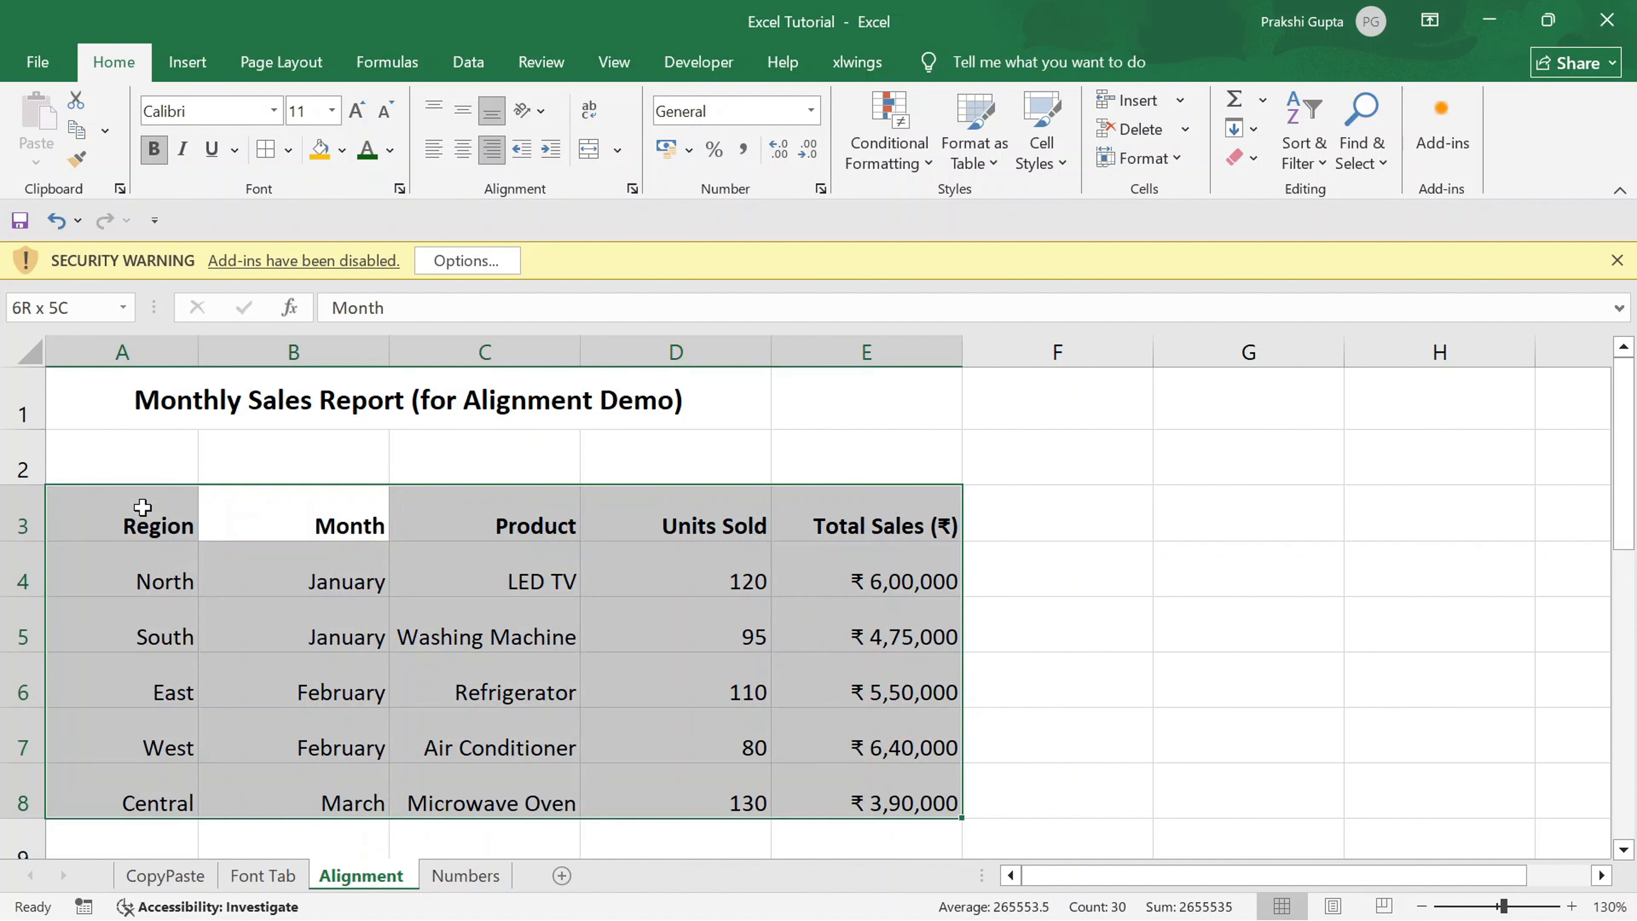
pyautogui.click(462, 116)
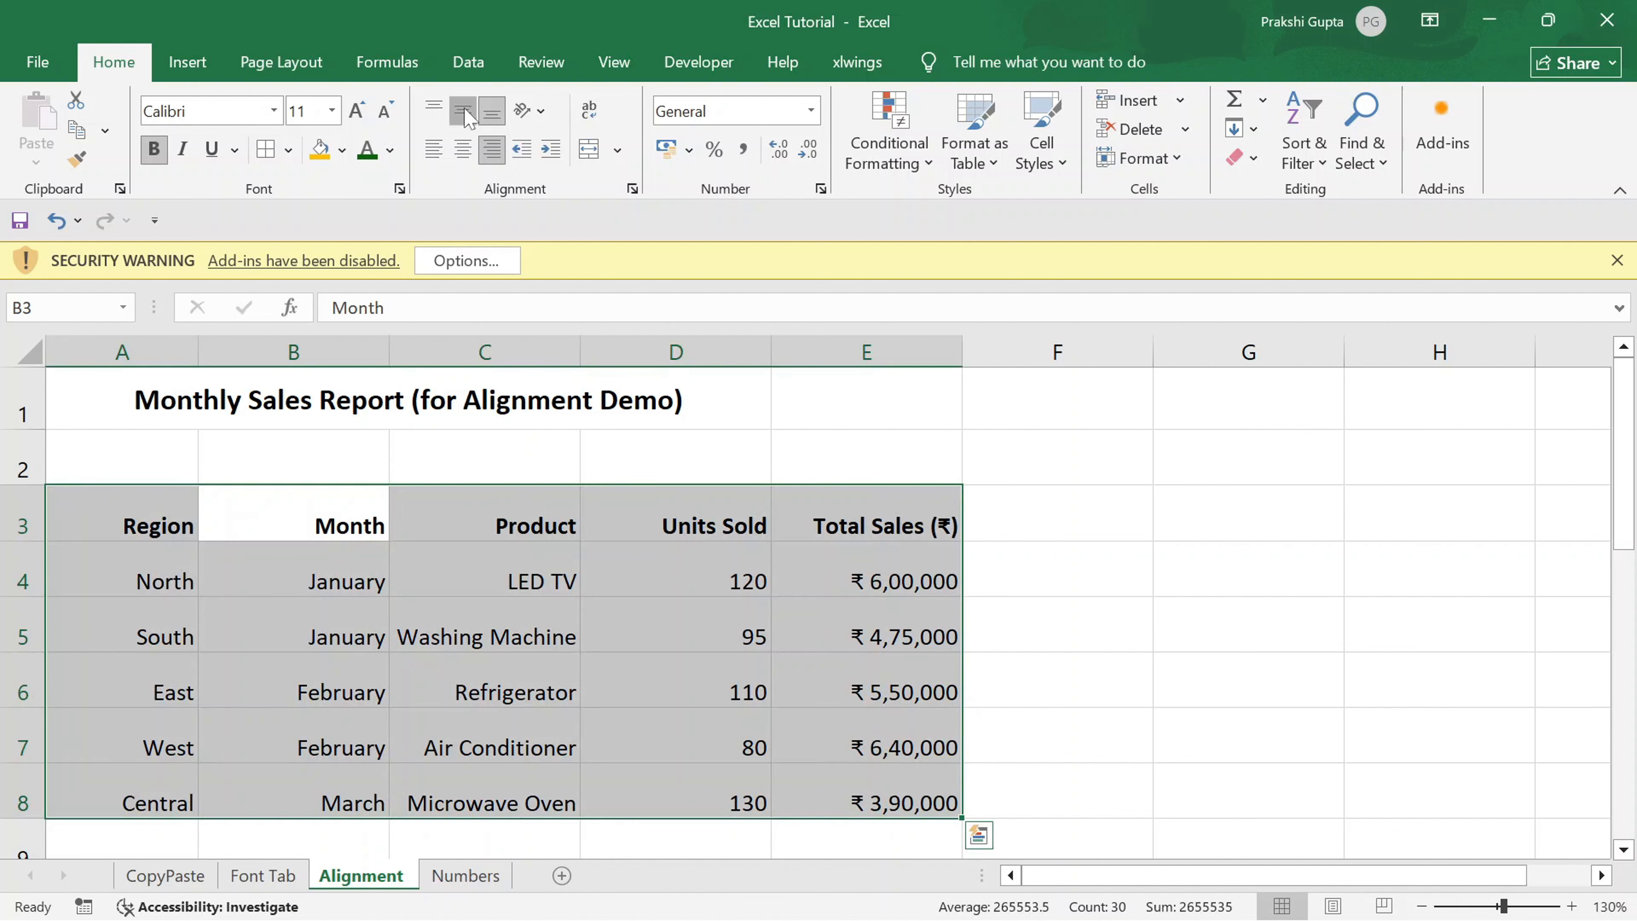
pyautogui.hotkey('shift', 'Tab')
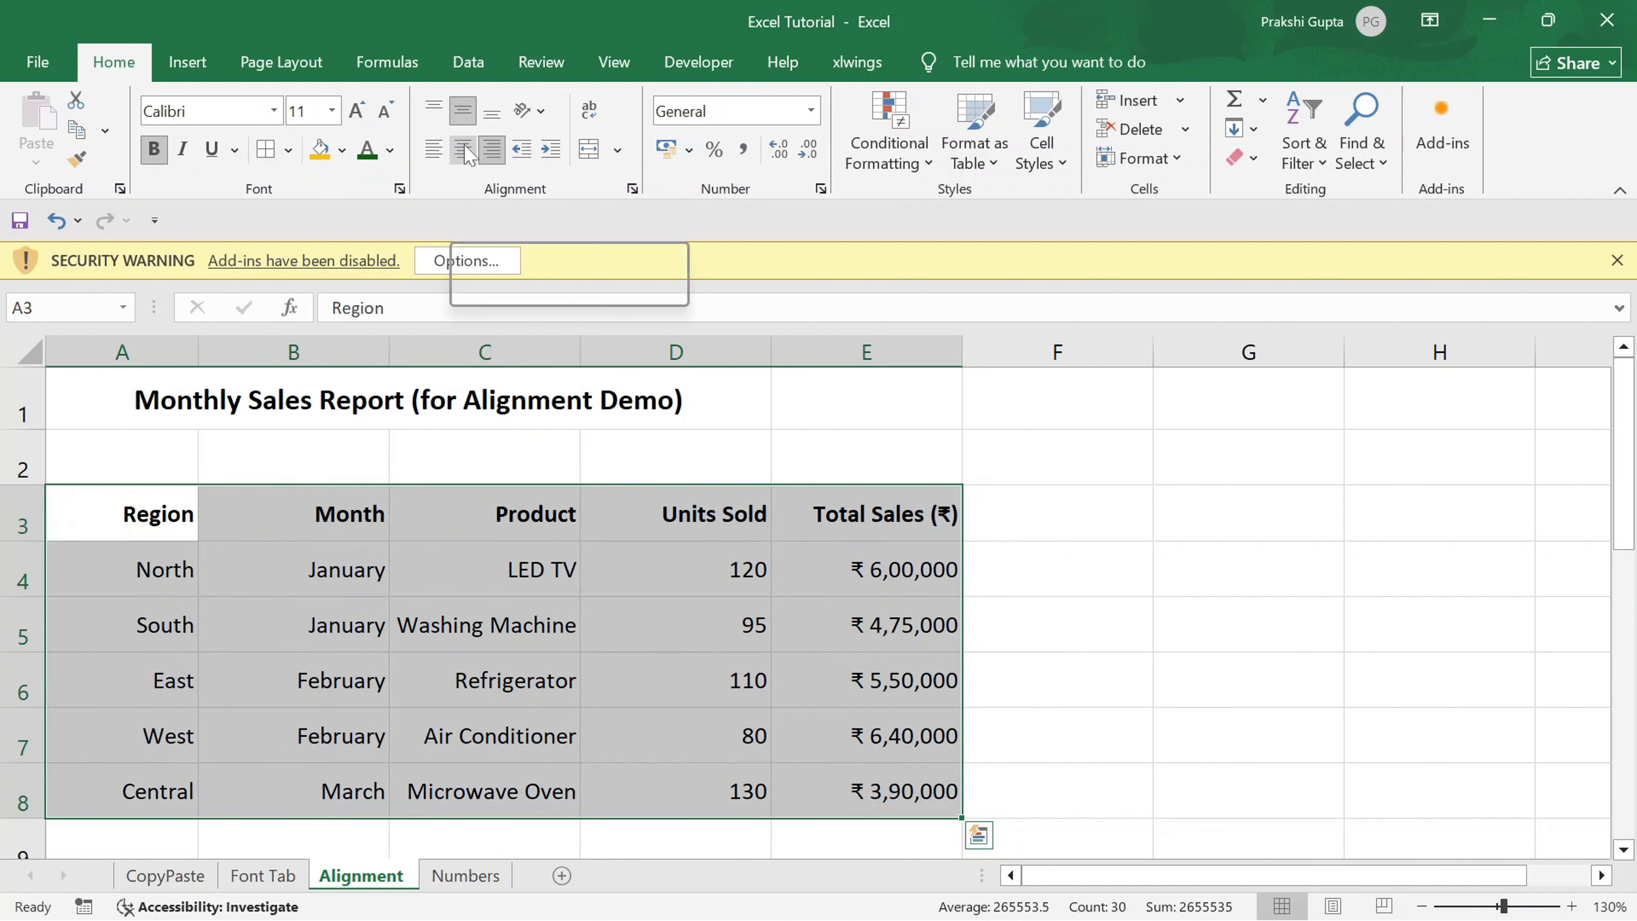
pyautogui.click(462, 150)
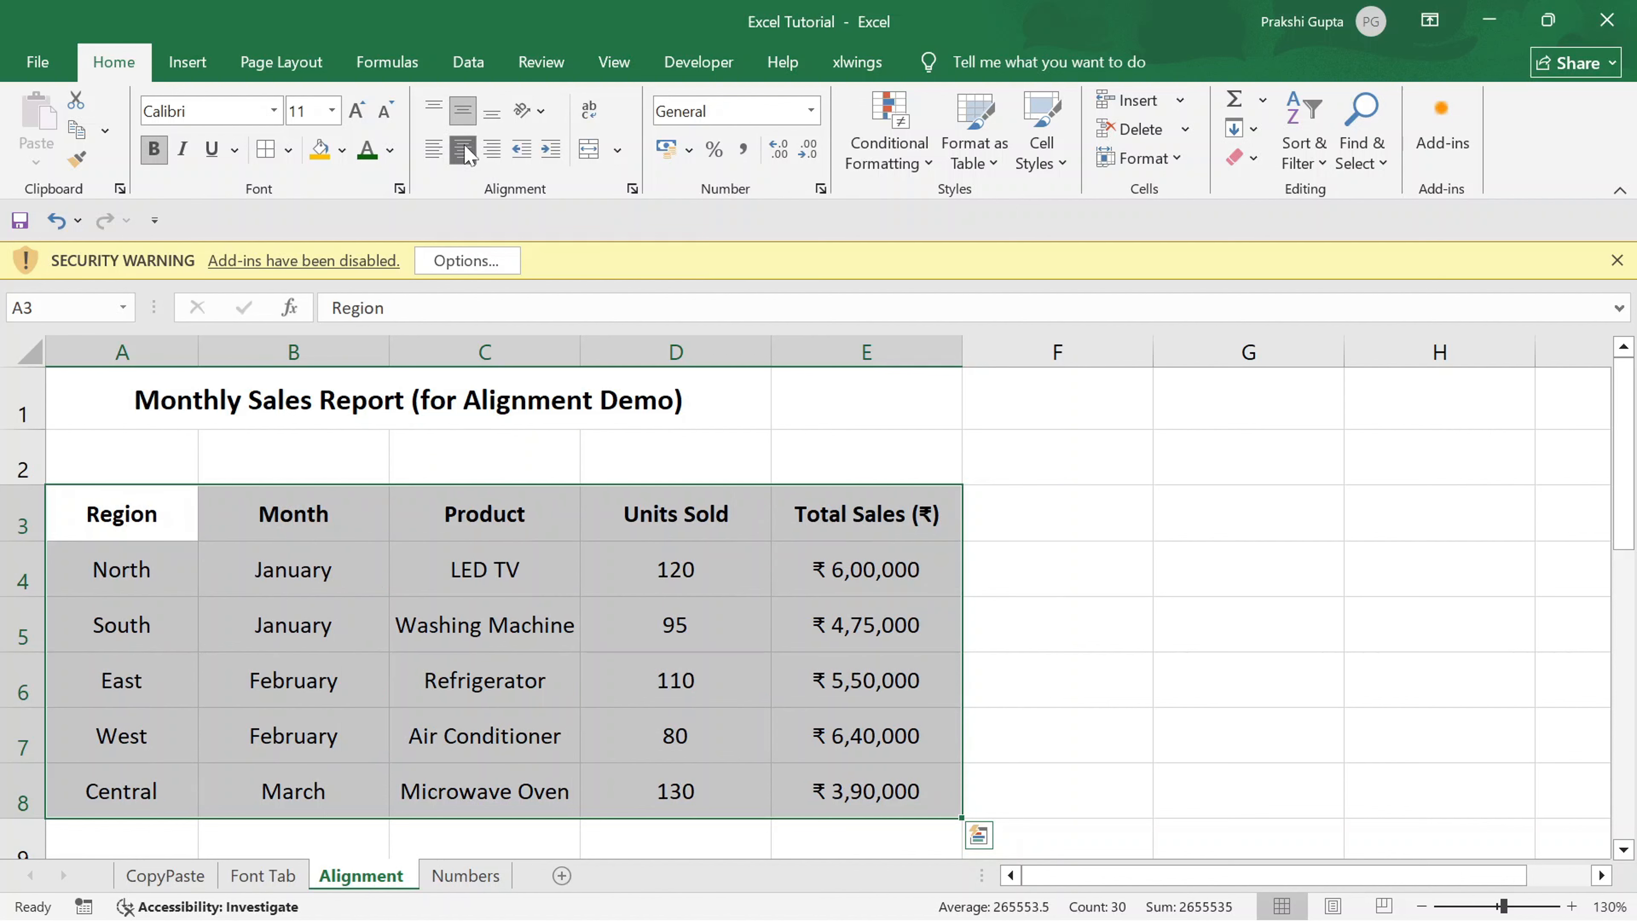
pyautogui.click(446, 472)
pyautogui.click(118, 520)
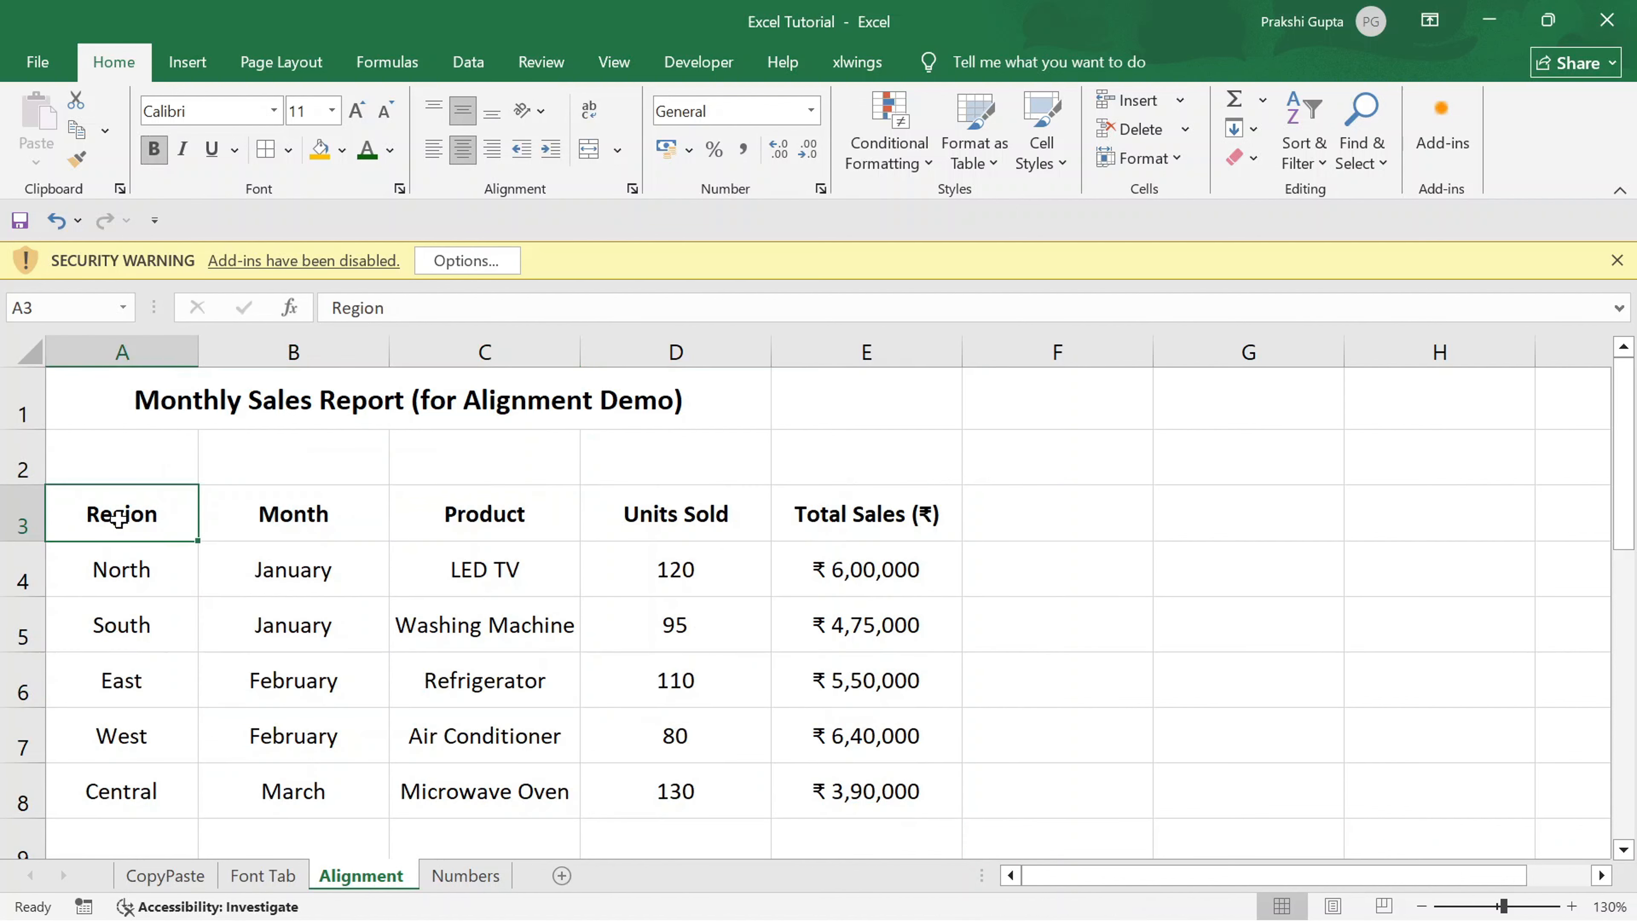
pyautogui.moveTo(118, 520); pyautogui.dragTo(902, 792)
pyautogui.click(530, 112)
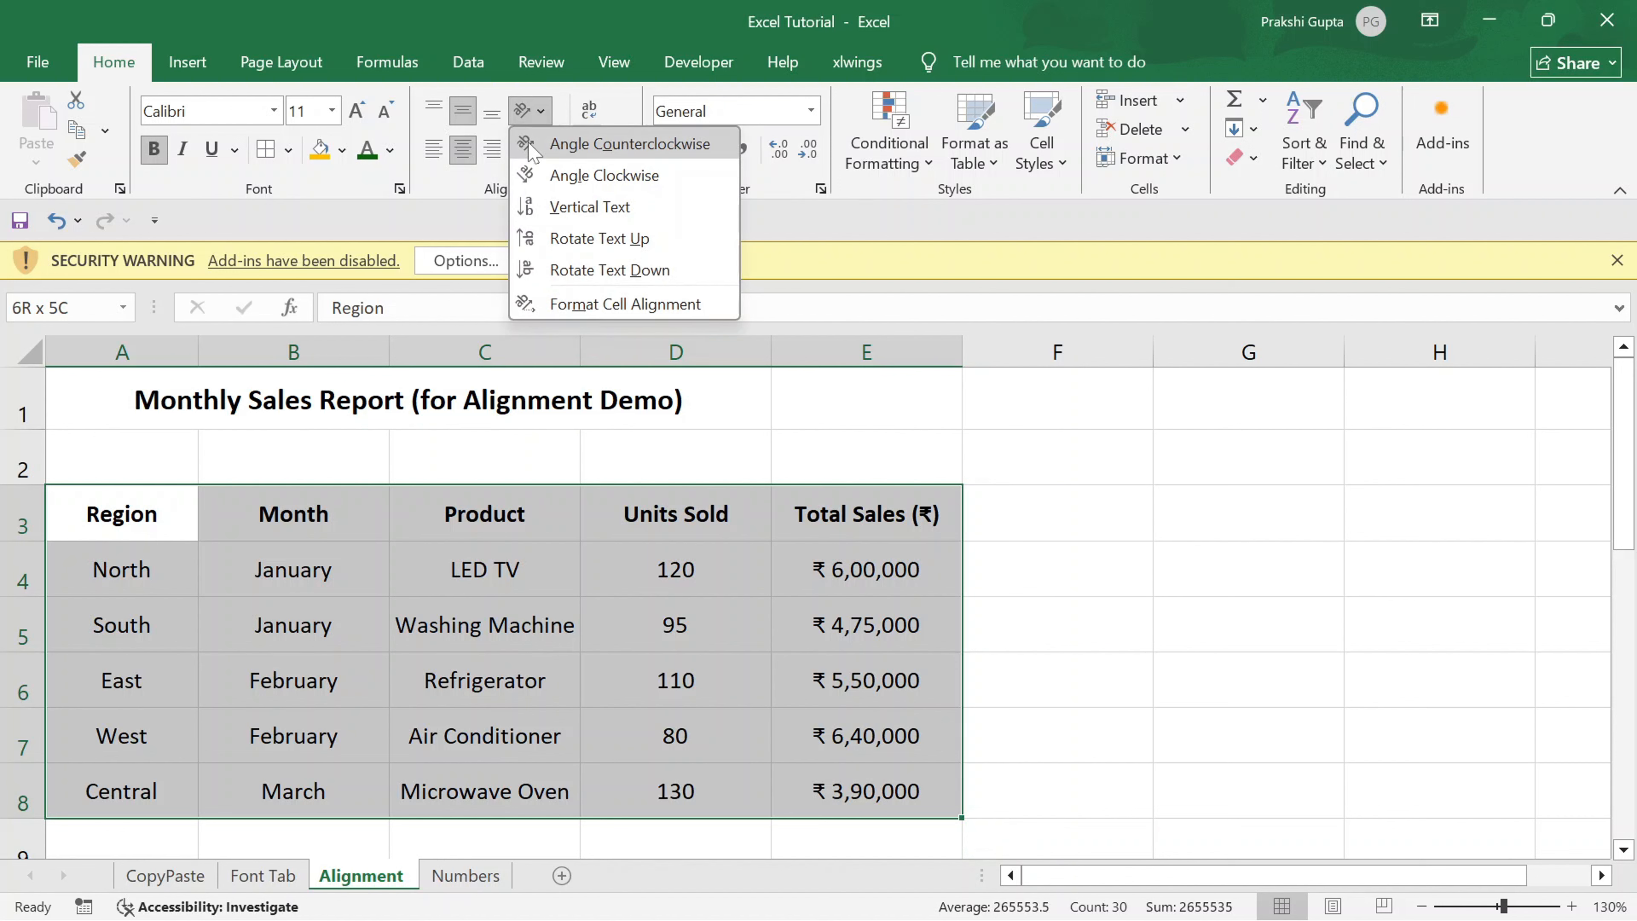
pyautogui.click(81, 520)
# Step: Angle the header text in A3:E3 counterclockwise and make row 3 taller
pyautogui.click(81, 520)
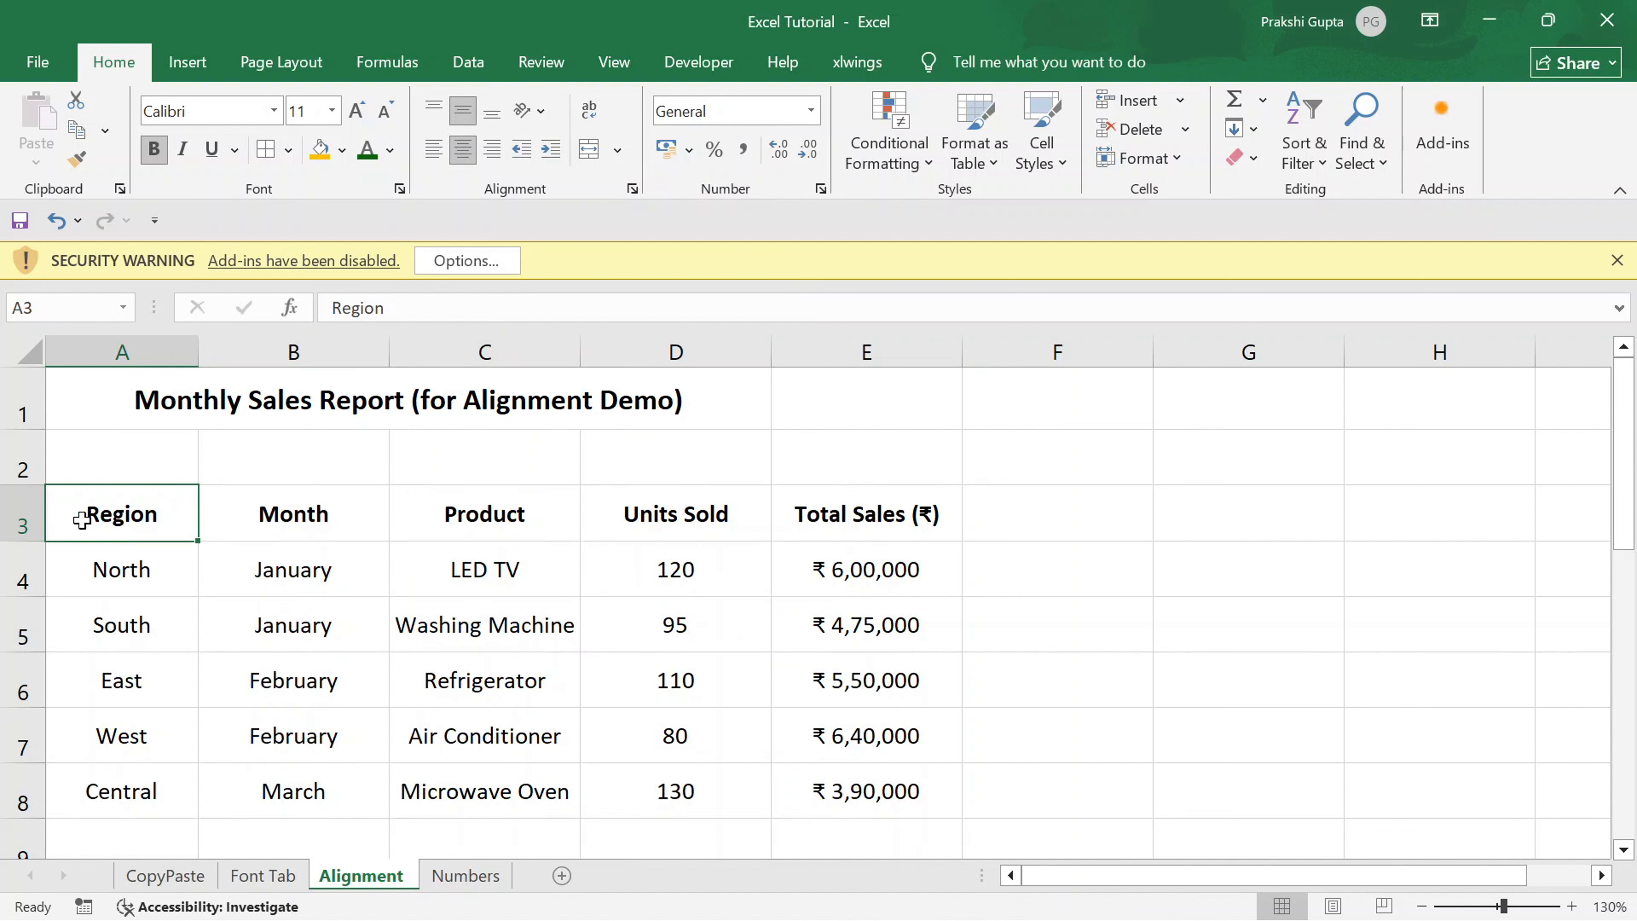
pyautogui.hotkey('ctrl', 'shift', 'Right')
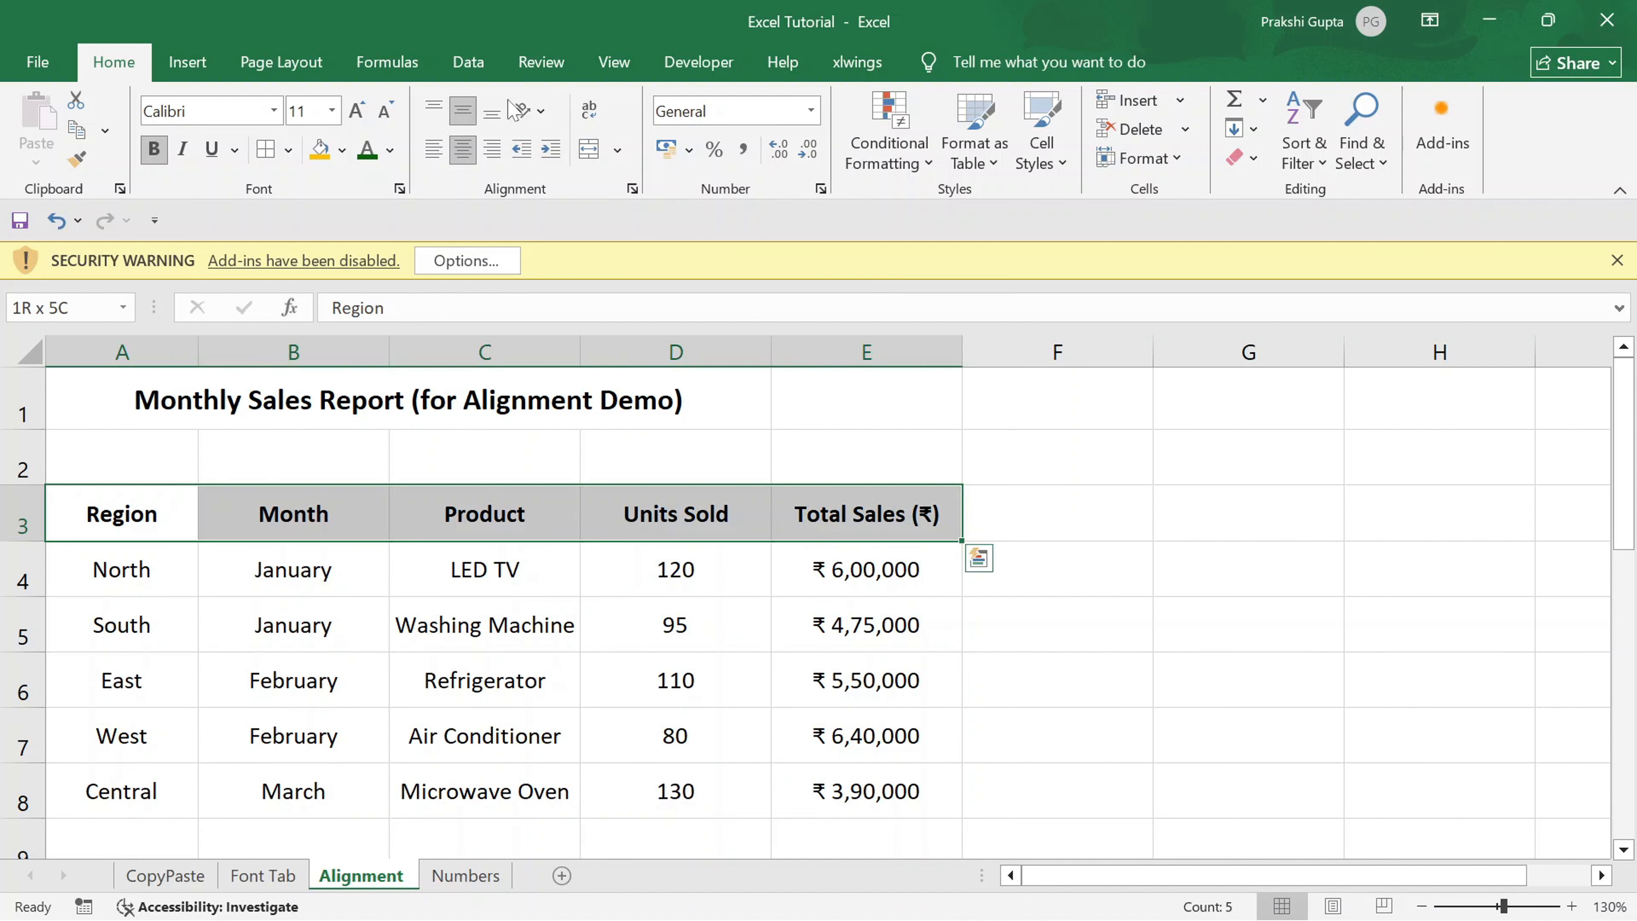
pyautogui.click(535, 118)
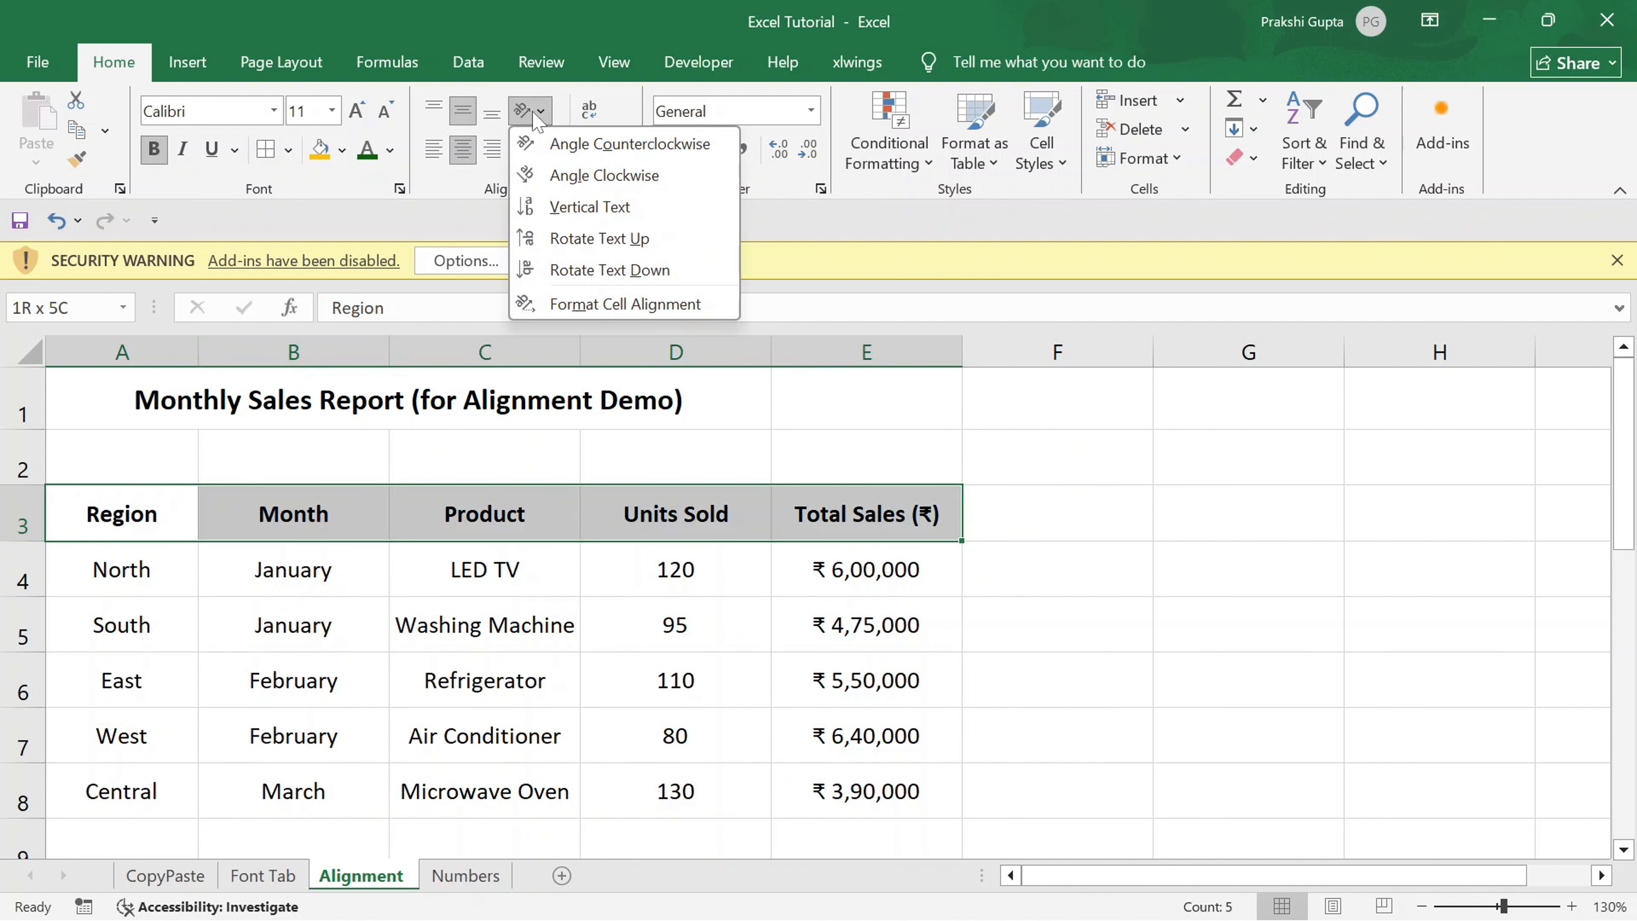
pyautogui.click(575, 145)
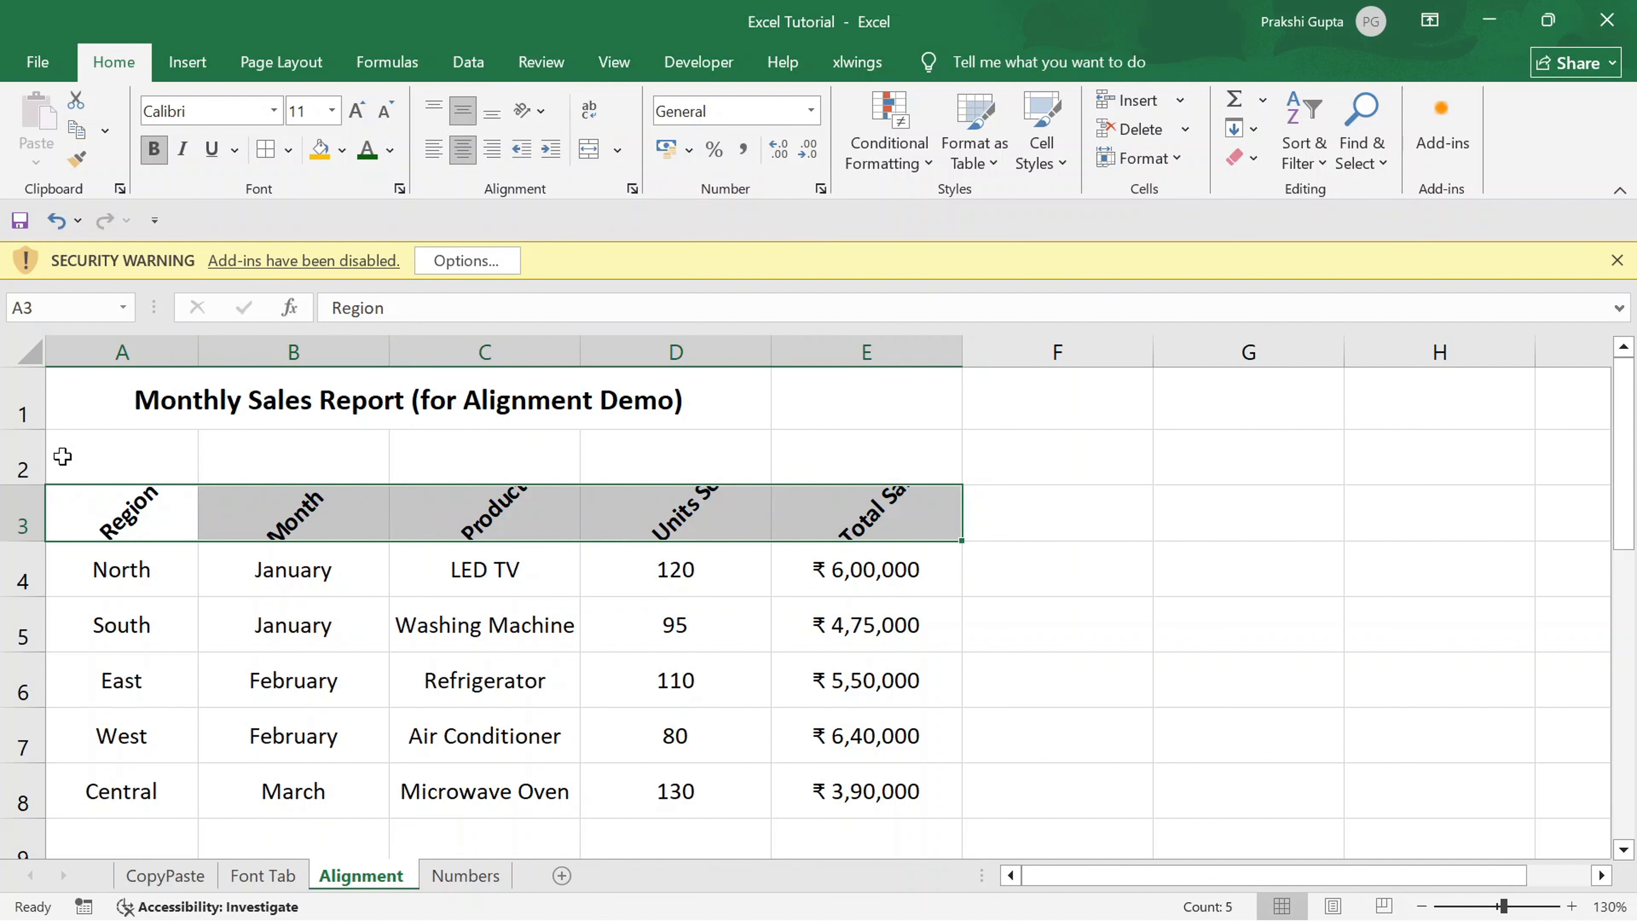
pyautogui.moveTo(37, 542); pyautogui.dragTo(43, 573)
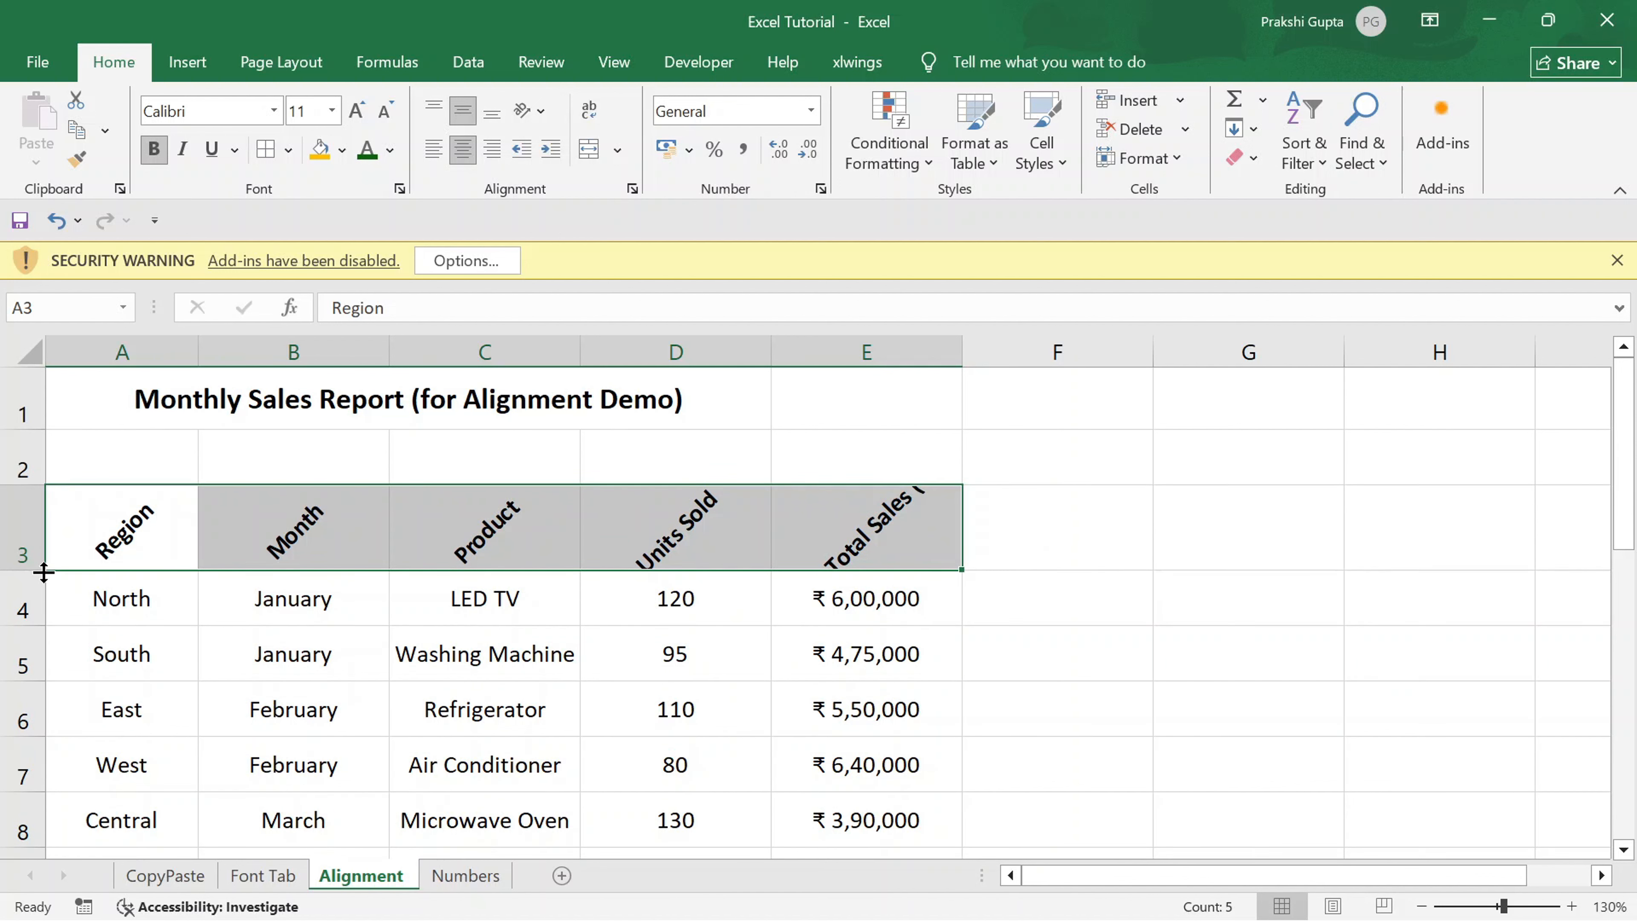
# Step: Reduce the Total Sales (₹) header in E3 to font size 9 and bottom-align it
pyautogui.click(850, 514)
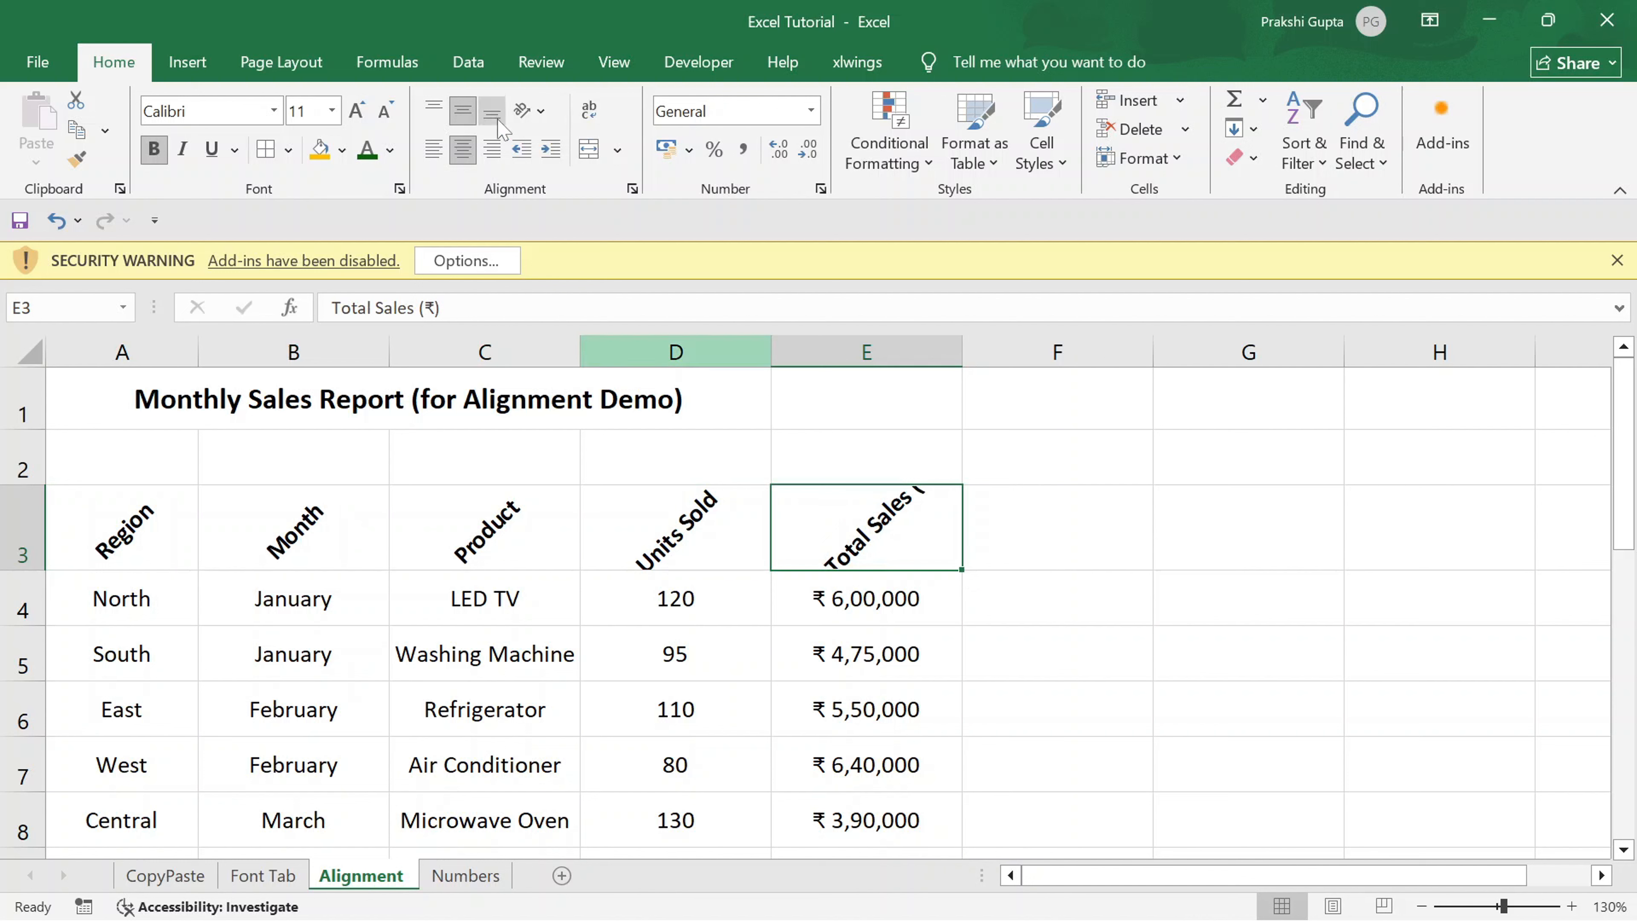
pyautogui.click(386, 112)
pyautogui.click(386, 111)
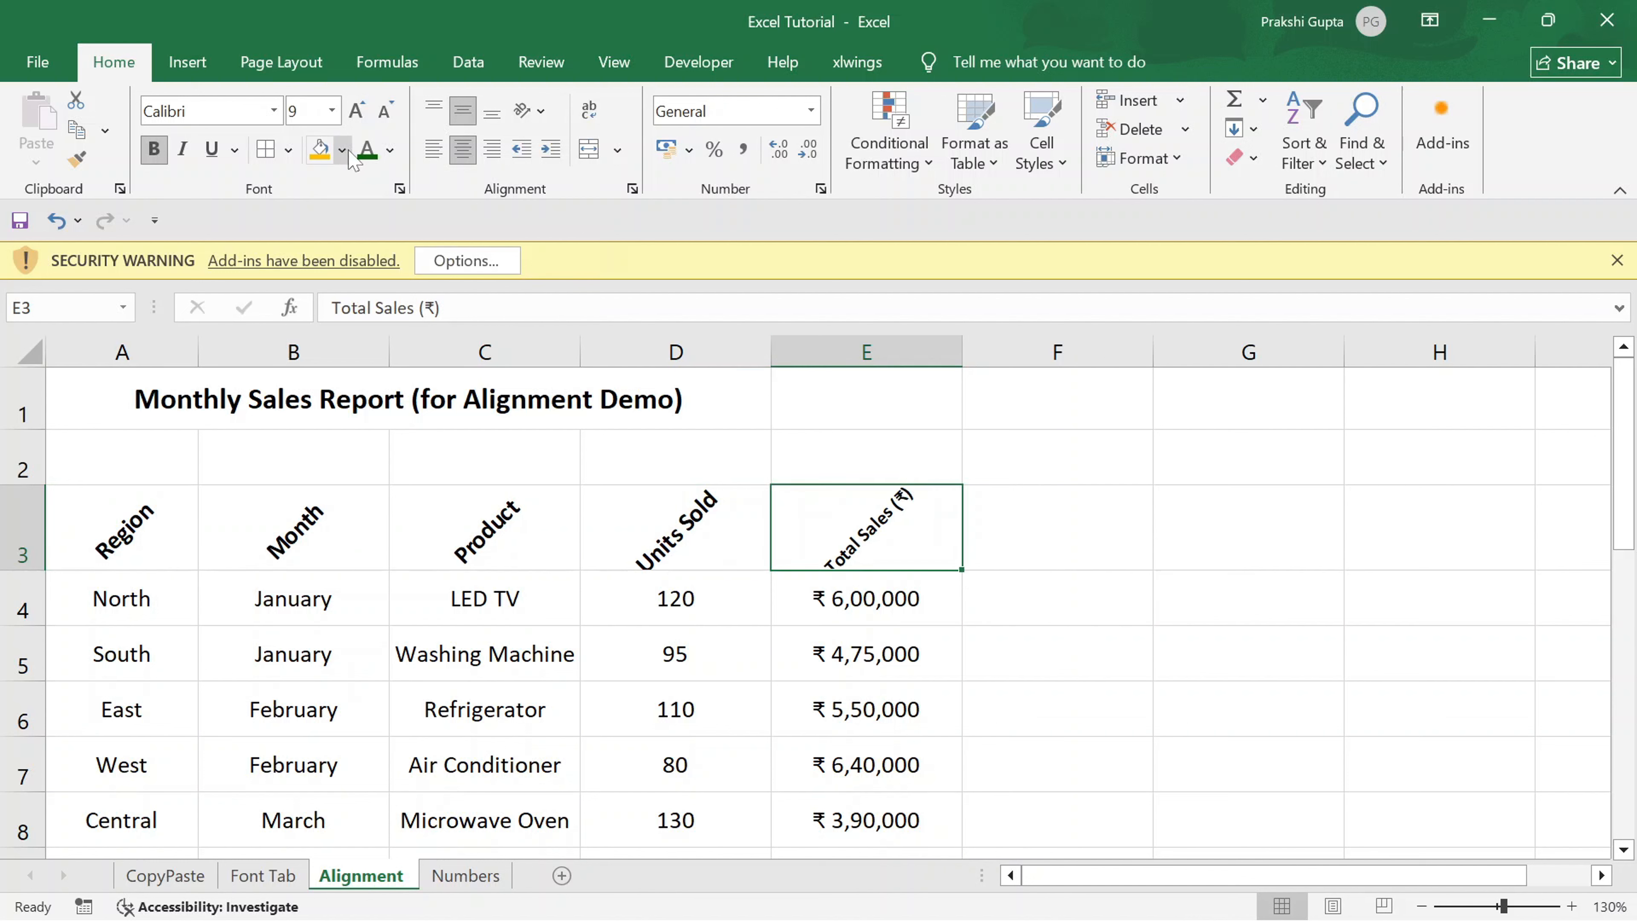
pyautogui.click(438, 114)
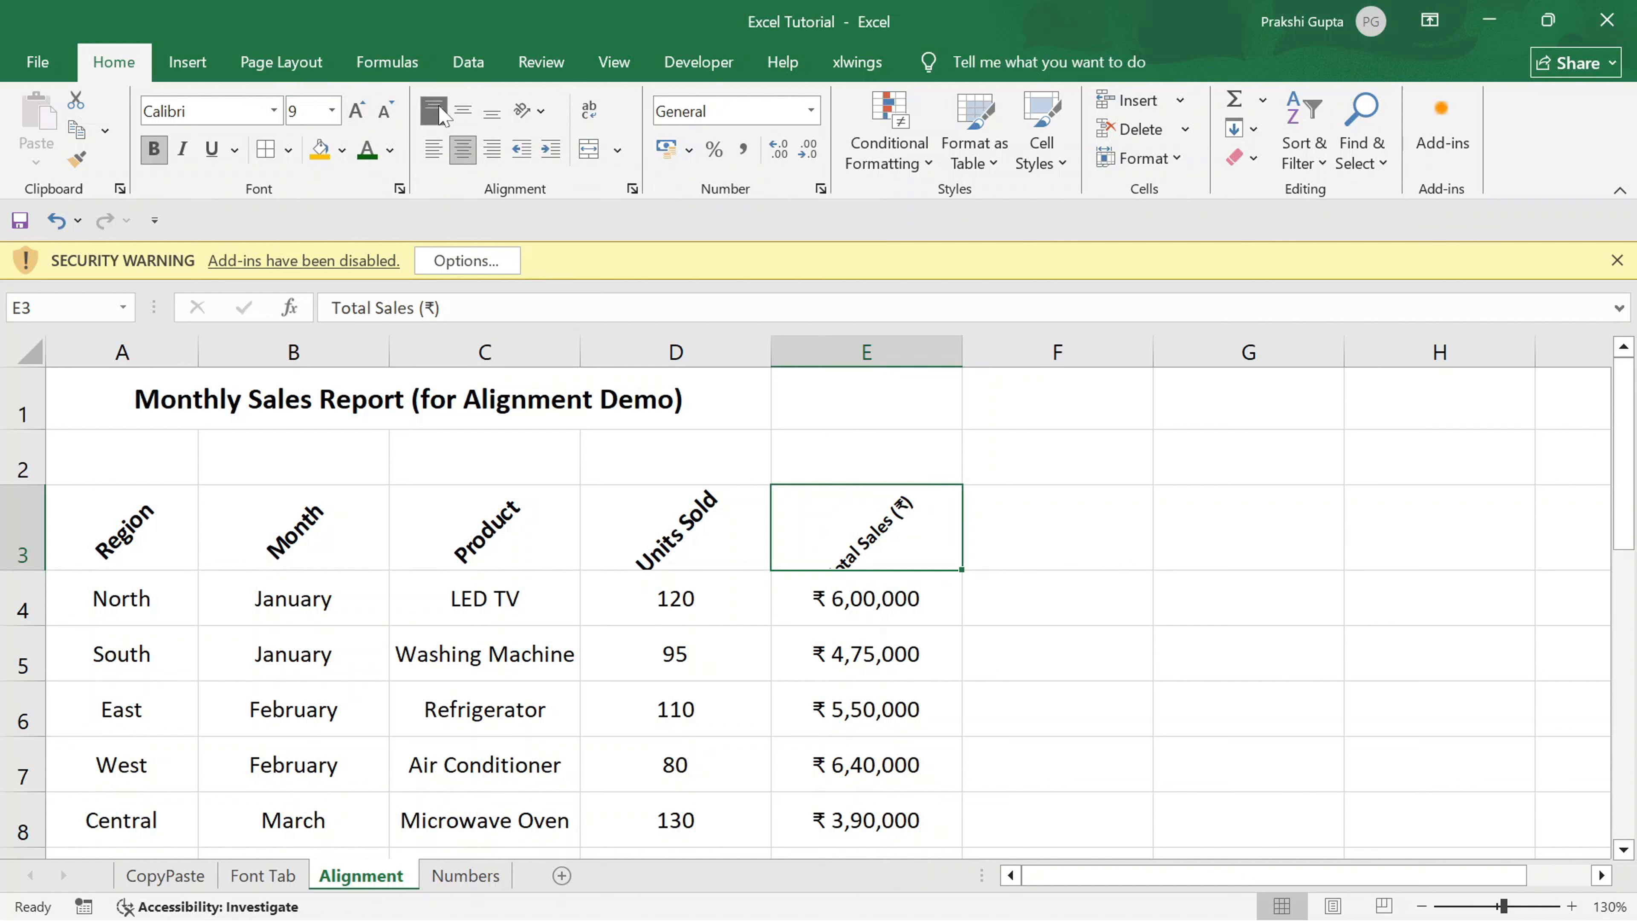
pyautogui.click(492, 113)
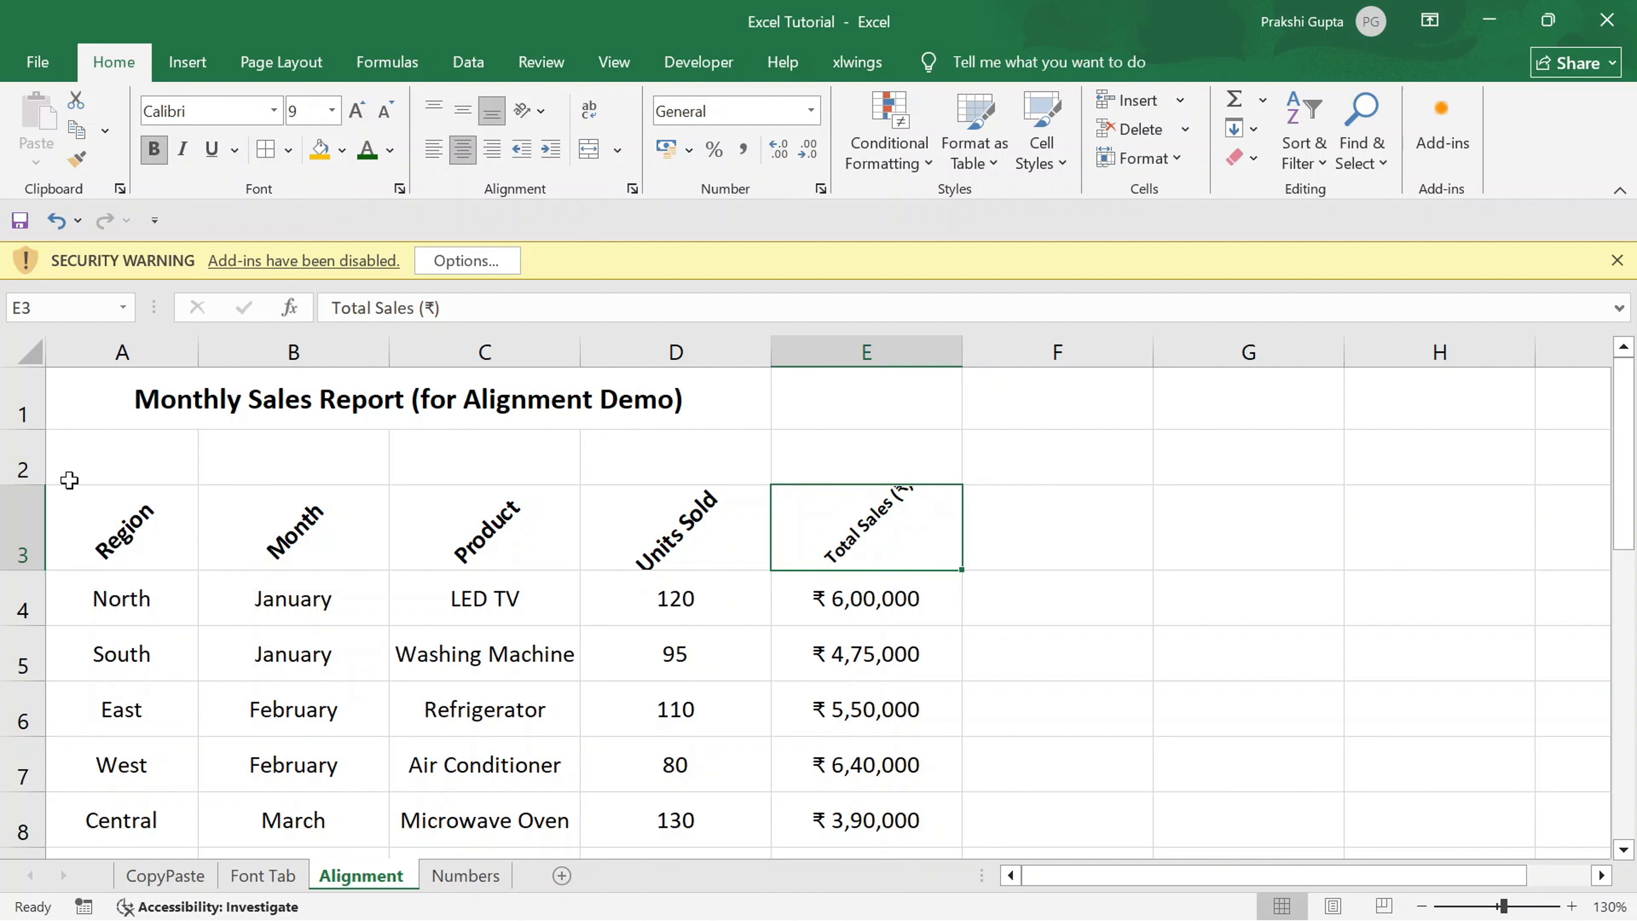
# Step: Make row 2 shorter and row 3 tall enough for the slanted header text
pyautogui.moveTo(34, 484); pyautogui.dragTo(38, 469)
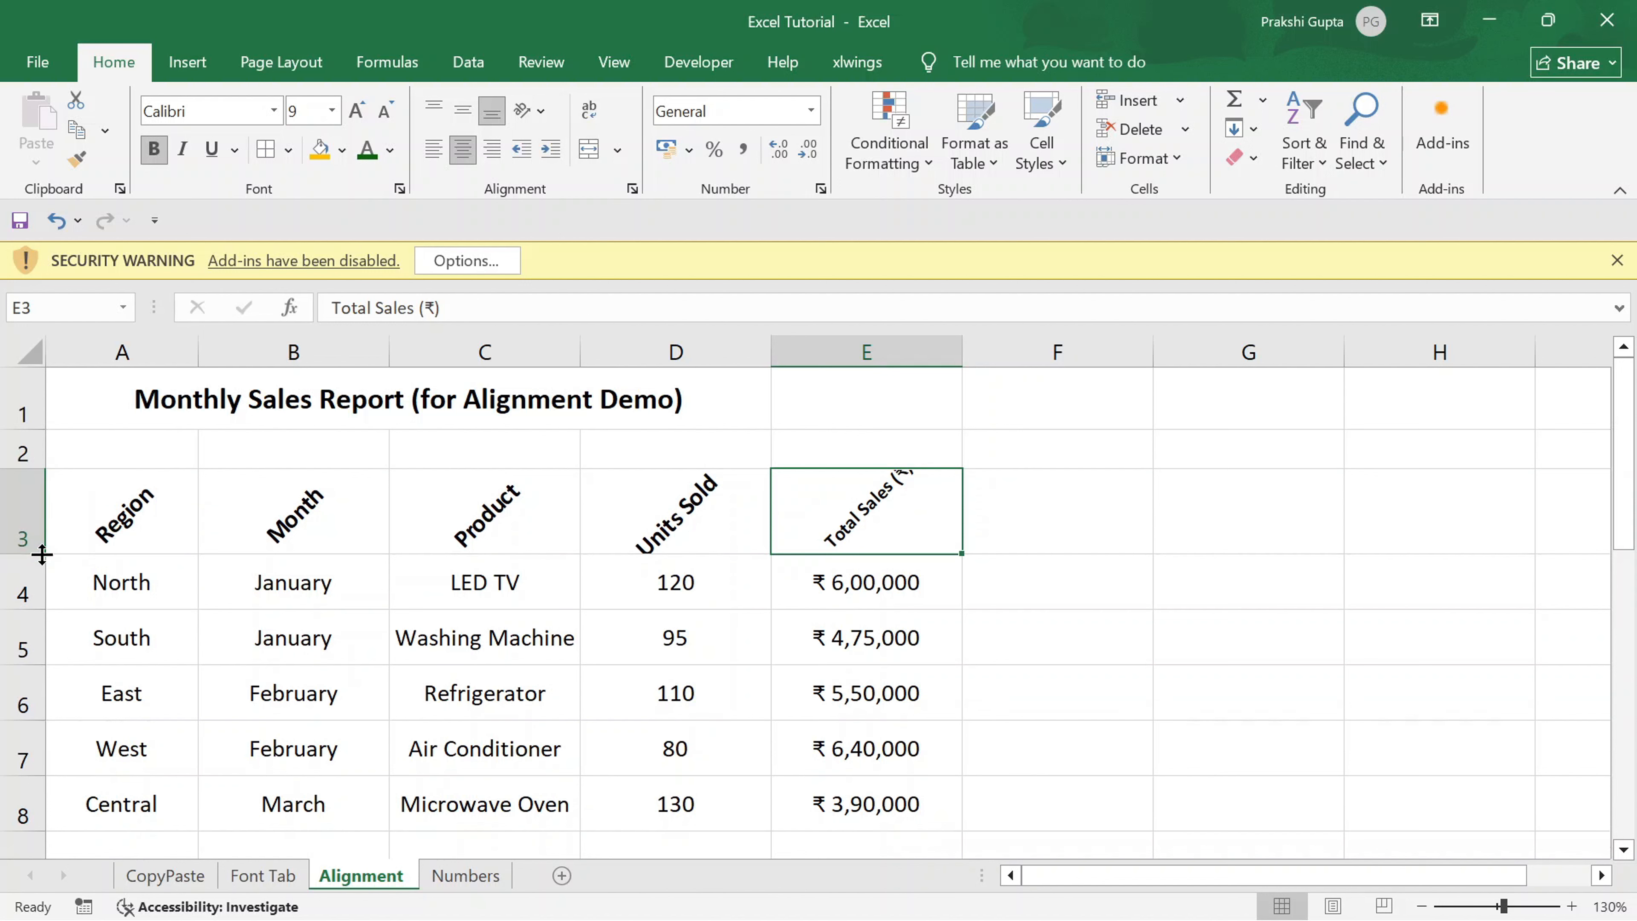
pyautogui.moveTo(42, 555); pyautogui.dragTo(38, 573)
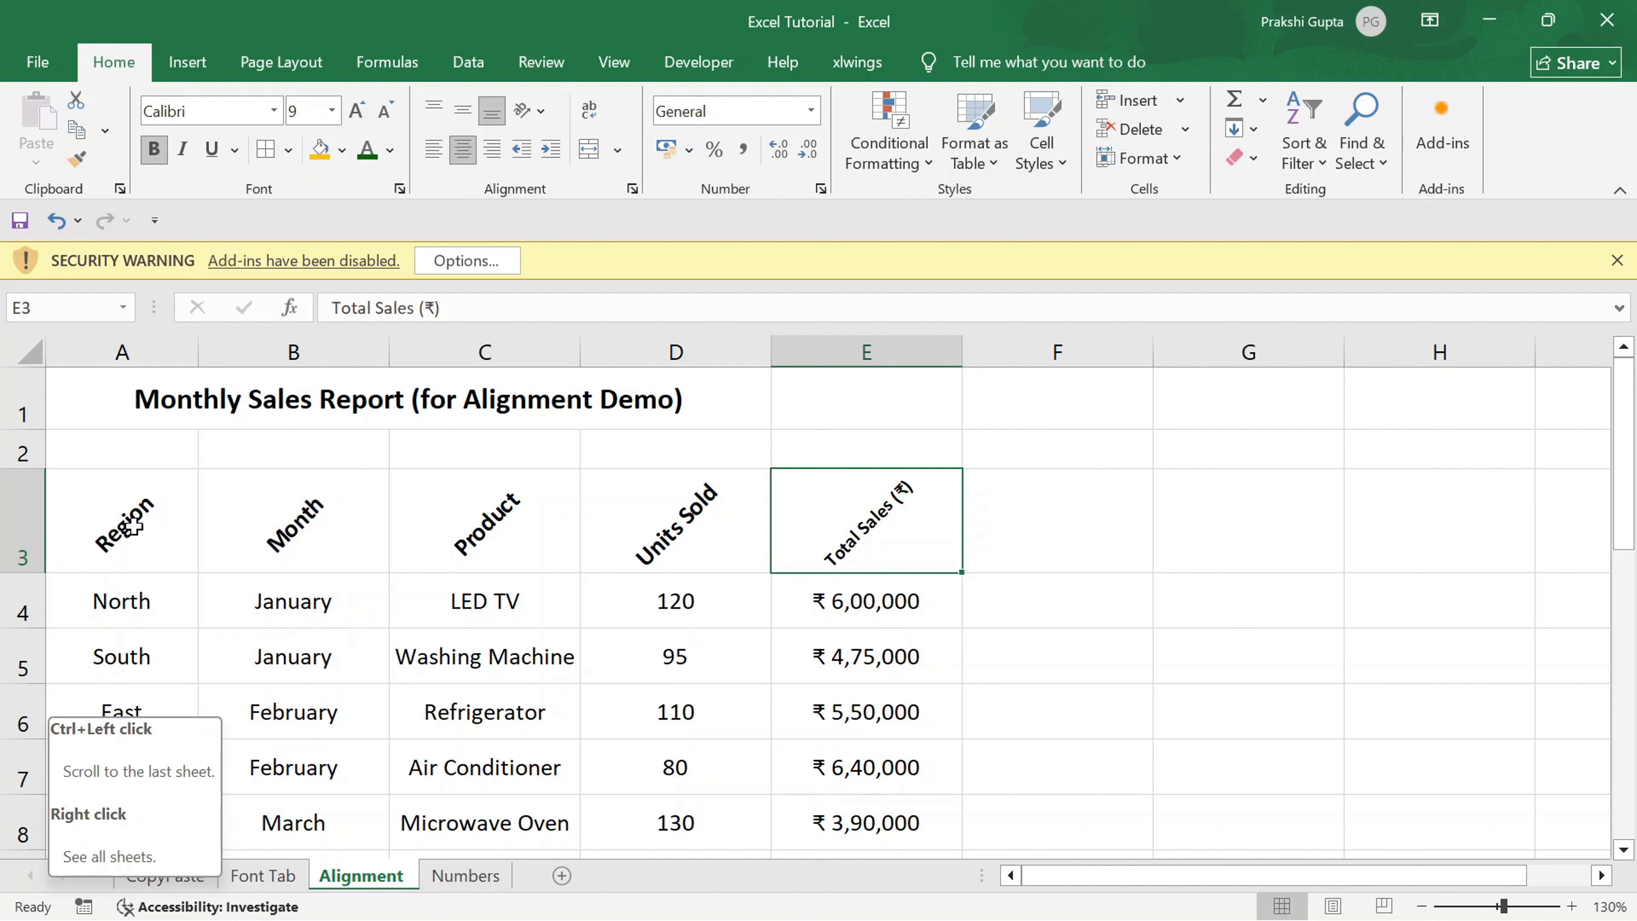
# Step: Change the orientation of the header text in A3:E3 to Angle Clockwise
pyautogui.click(126, 538)
pyautogui.moveTo(125, 538); pyautogui.dragTo(867, 535)
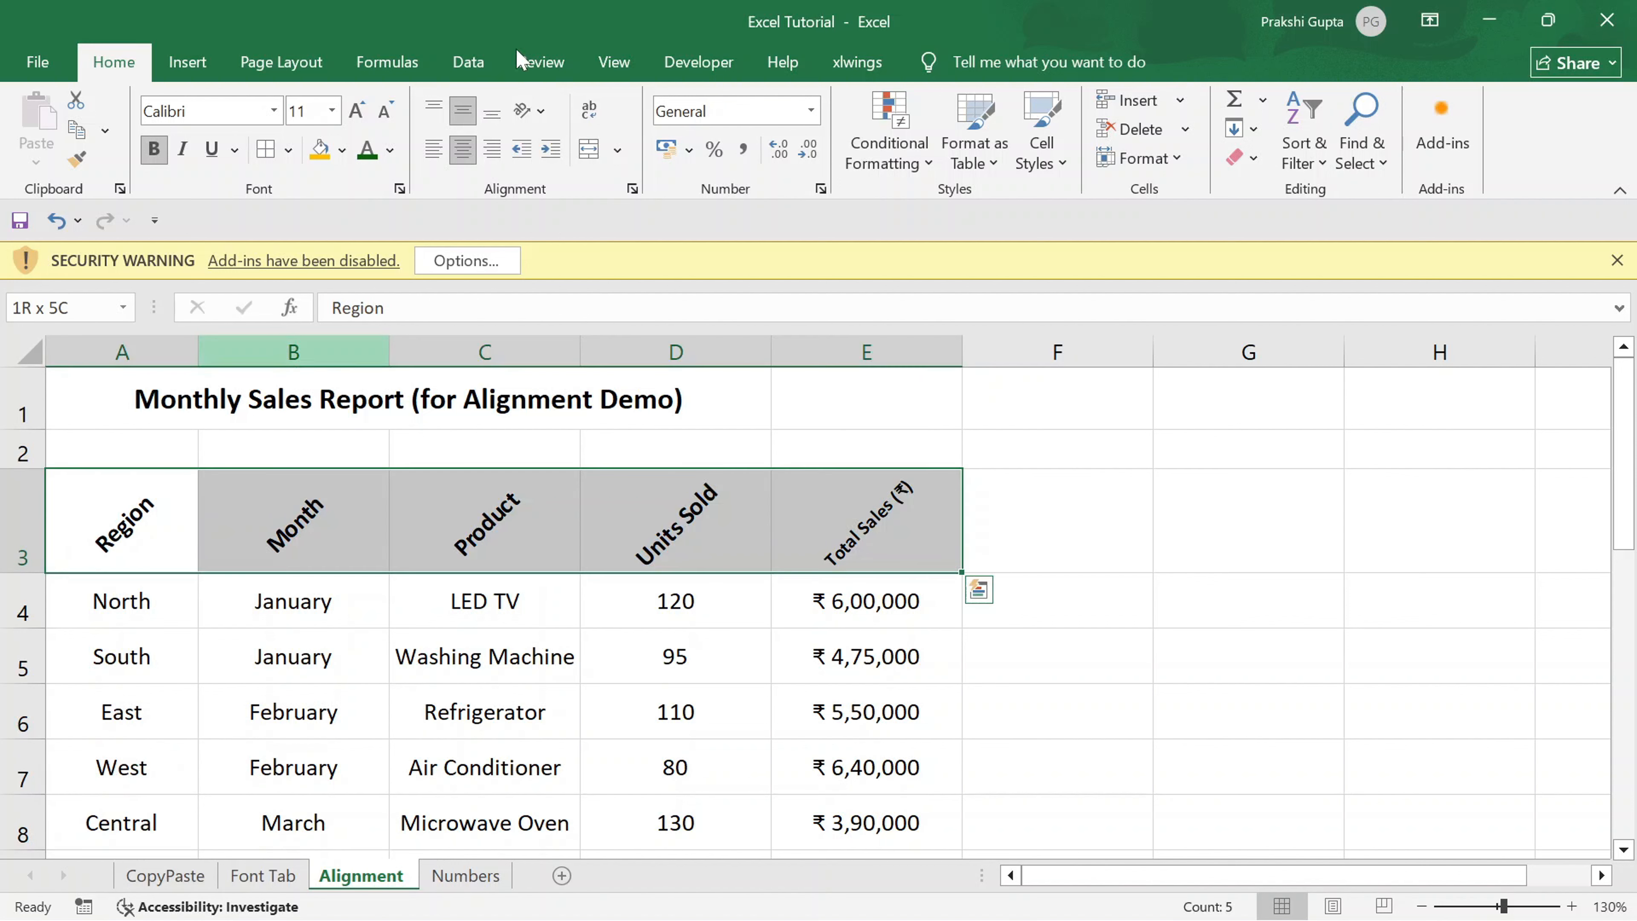
pyautogui.click(544, 113)
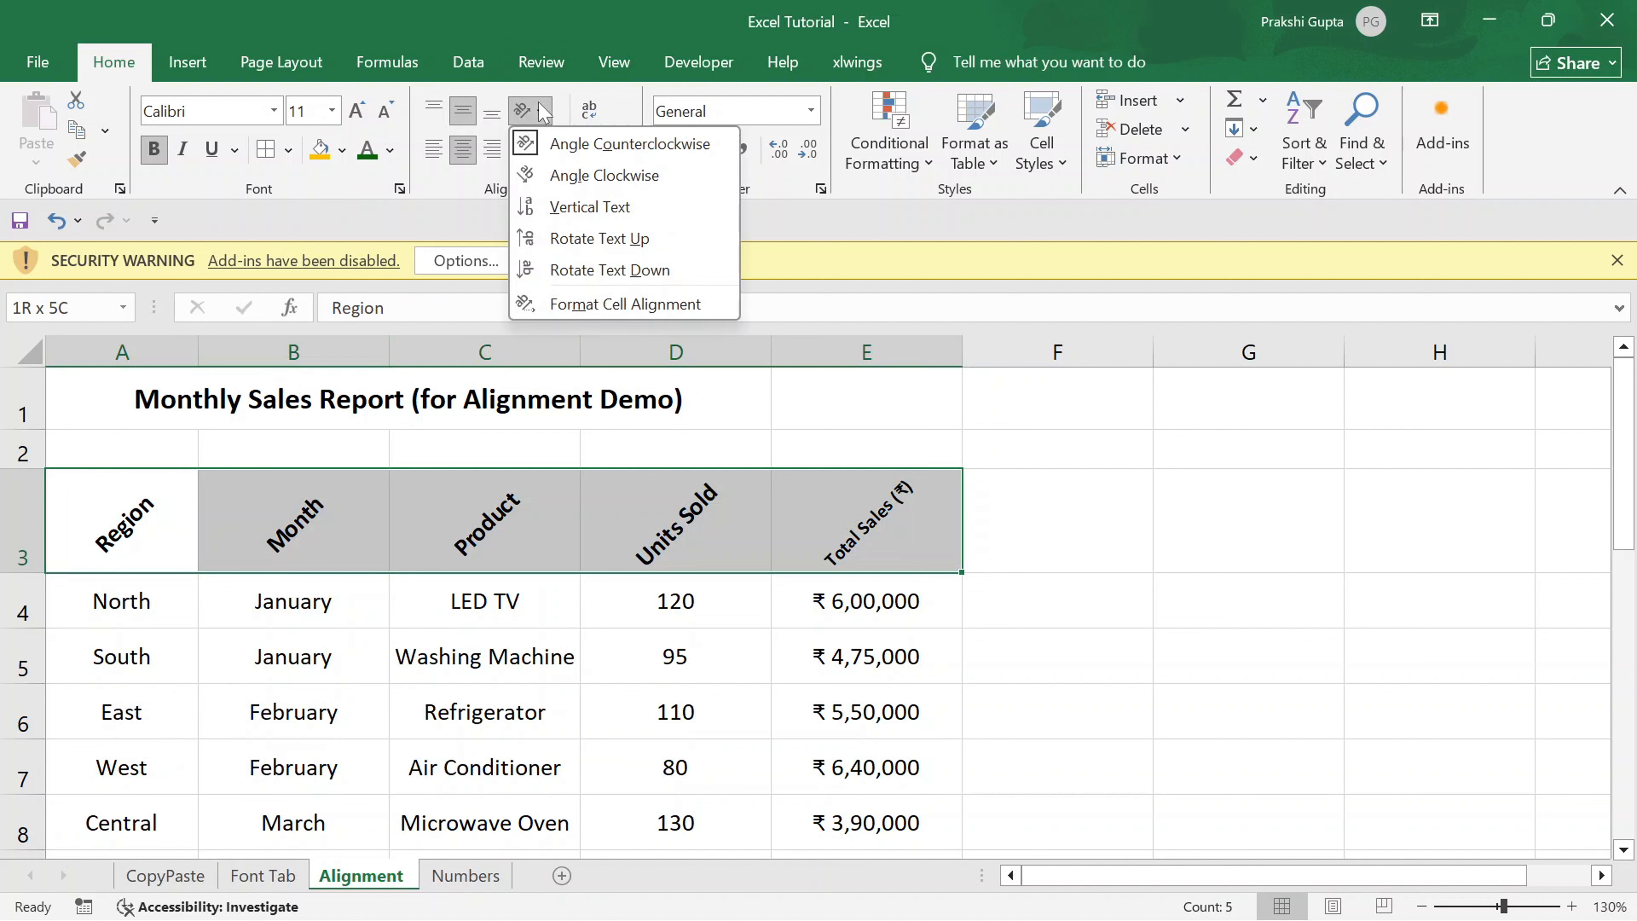
pyautogui.click(567, 173)
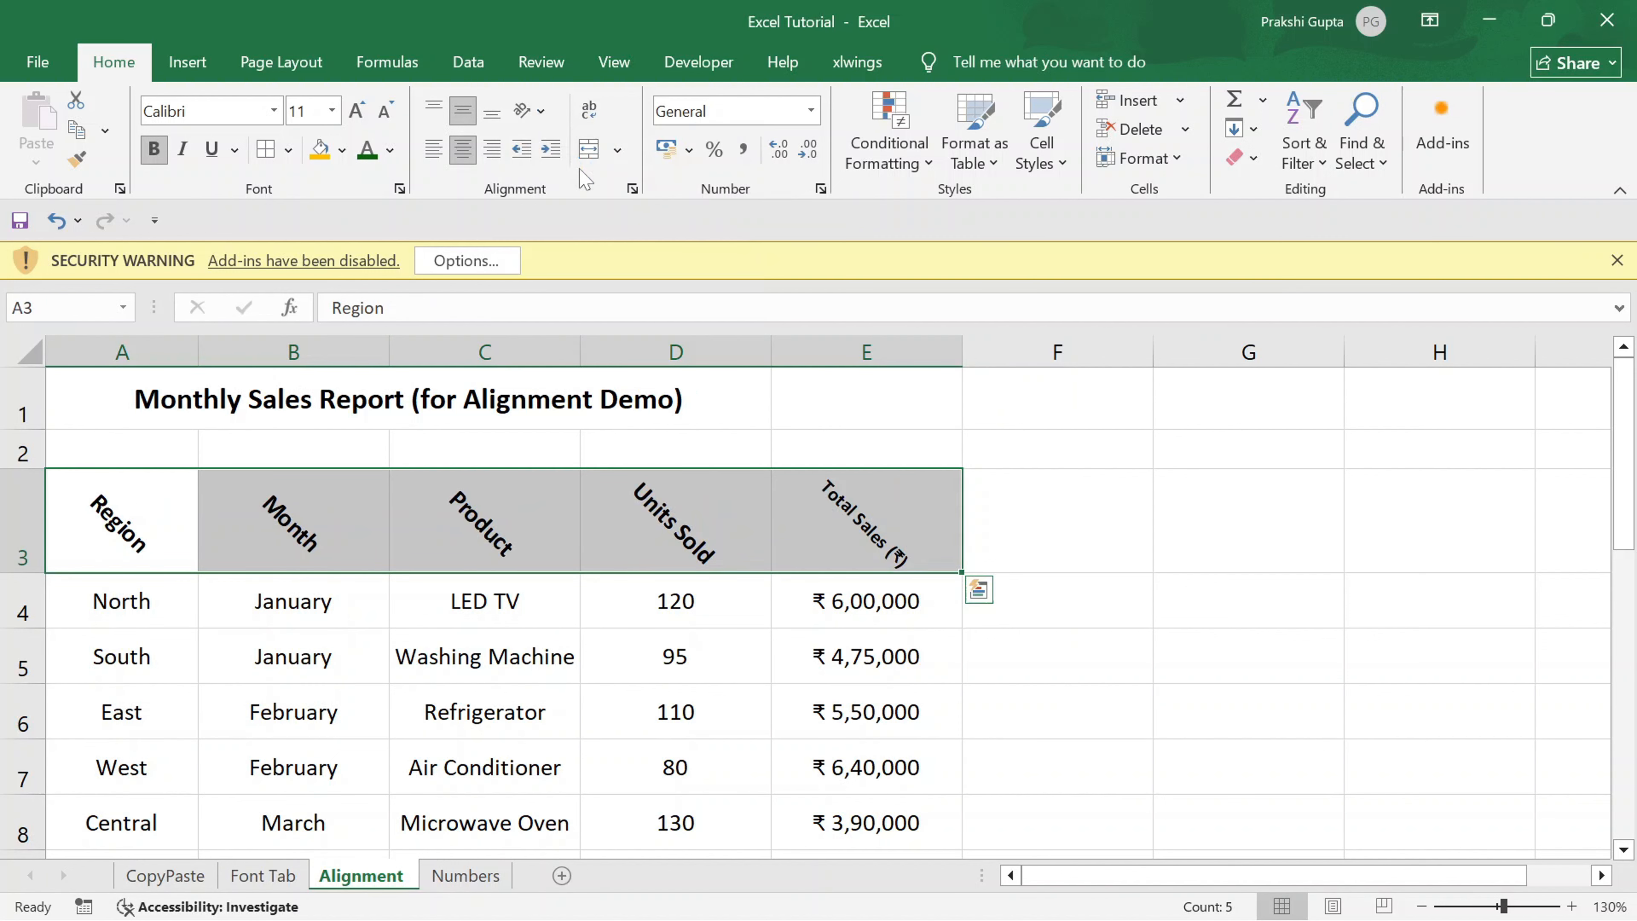
# Step: Set the header text in A3:E3 to Vertical Text and reduce its font size to 8
pyautogui.click(543, 113)
pyautogui.click(567, 206)
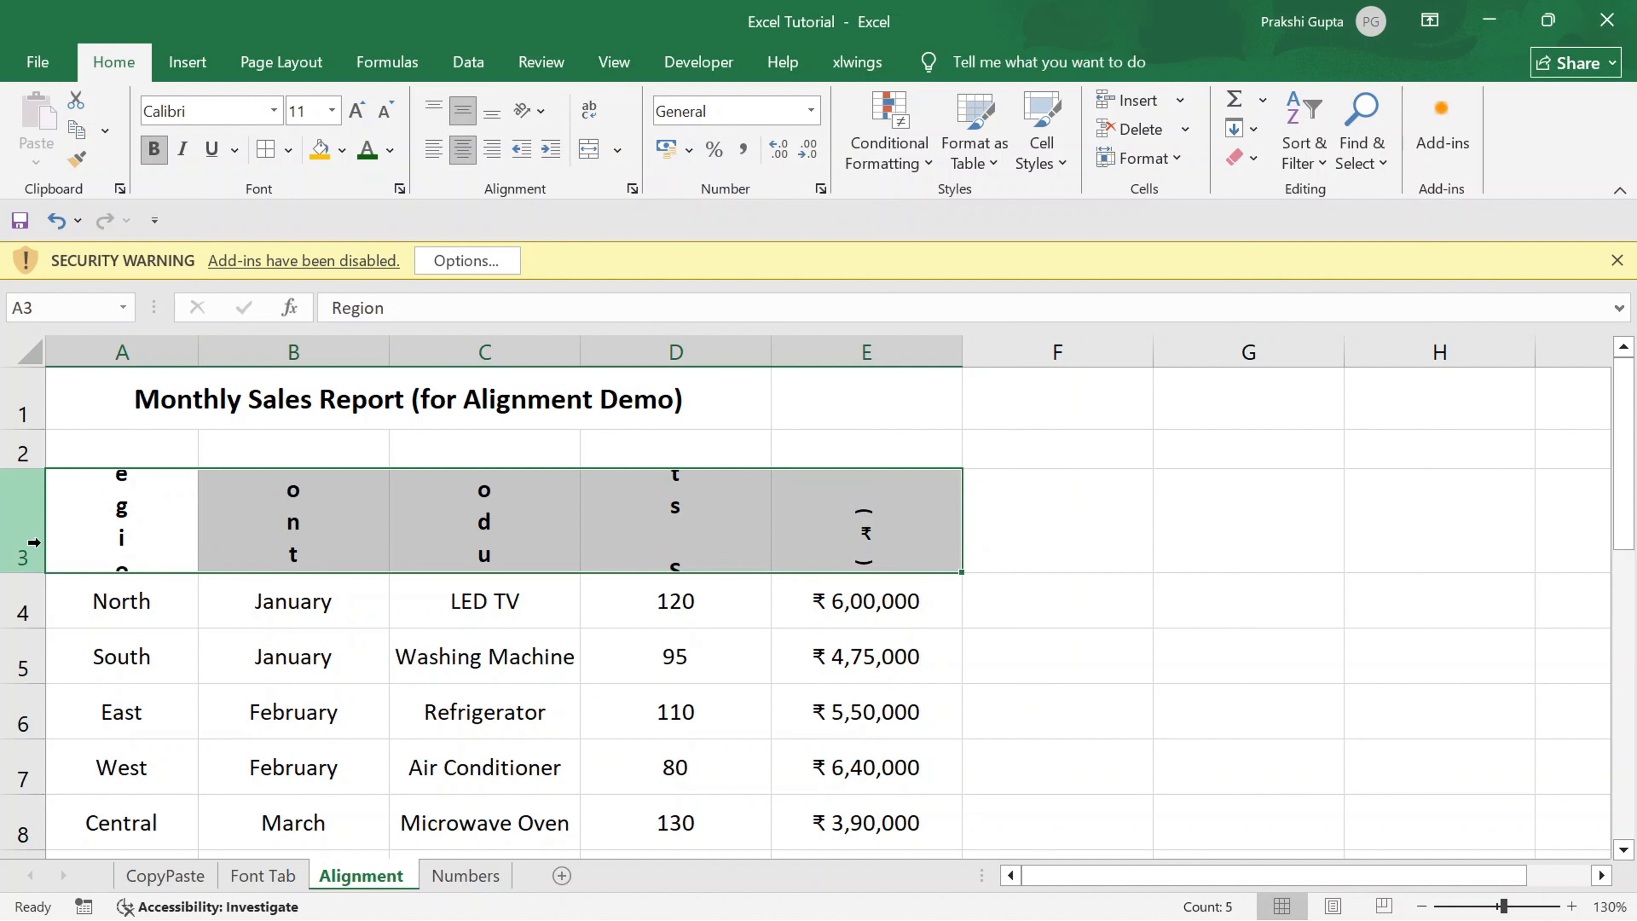
pyautogui.click(386, 111)
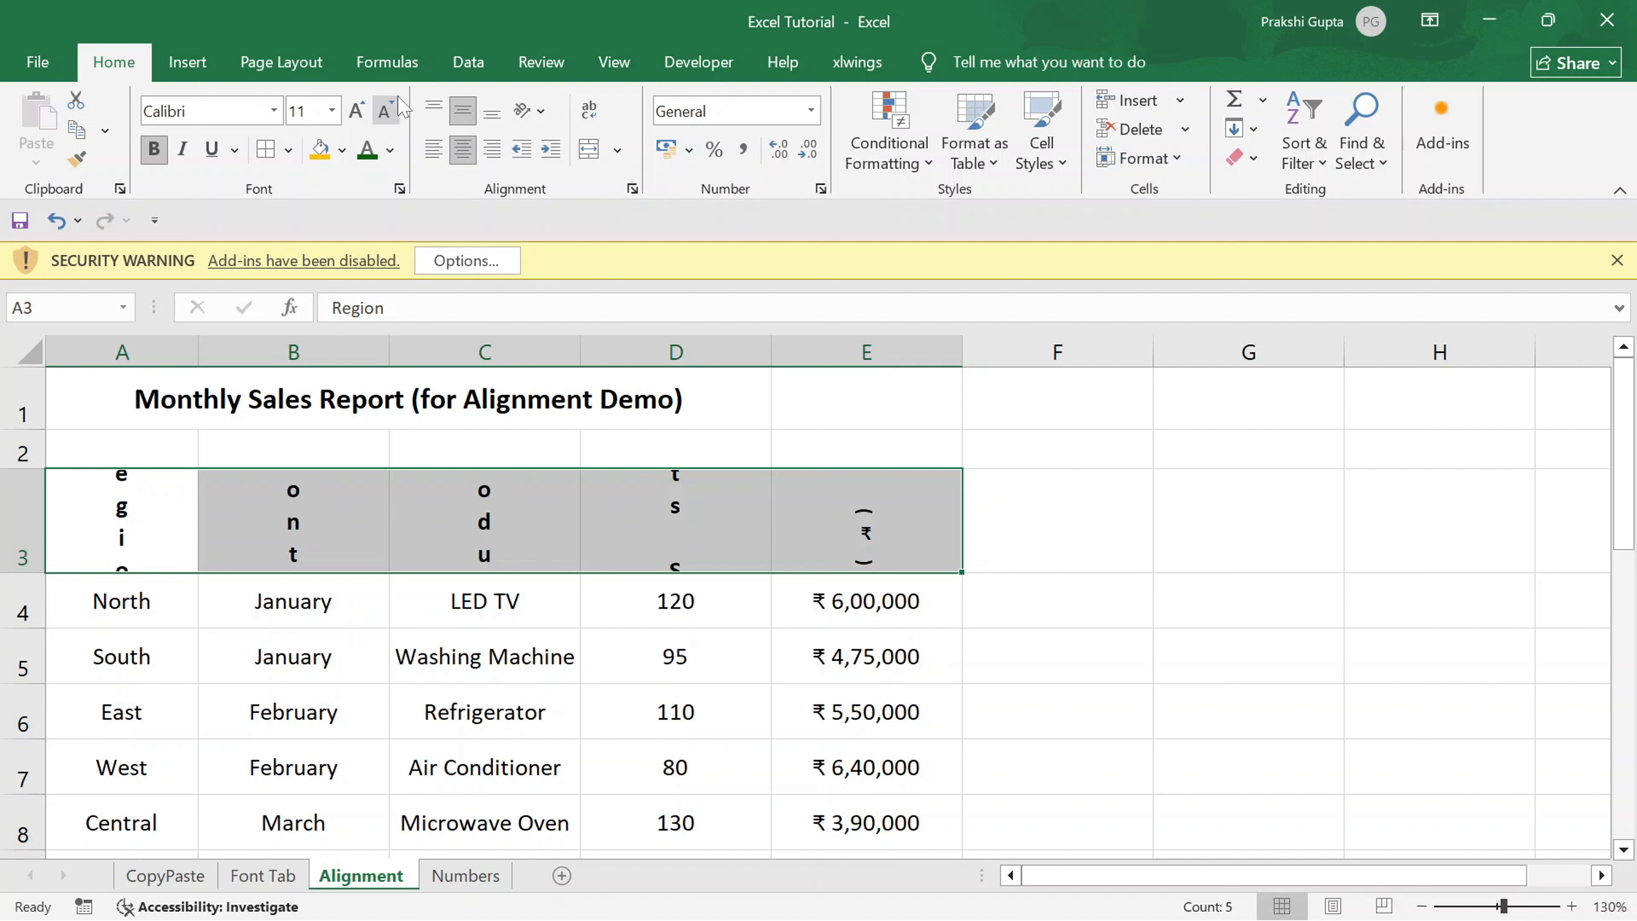
pyautogui.click(386, 111)
pyautogui.click(396, 107)
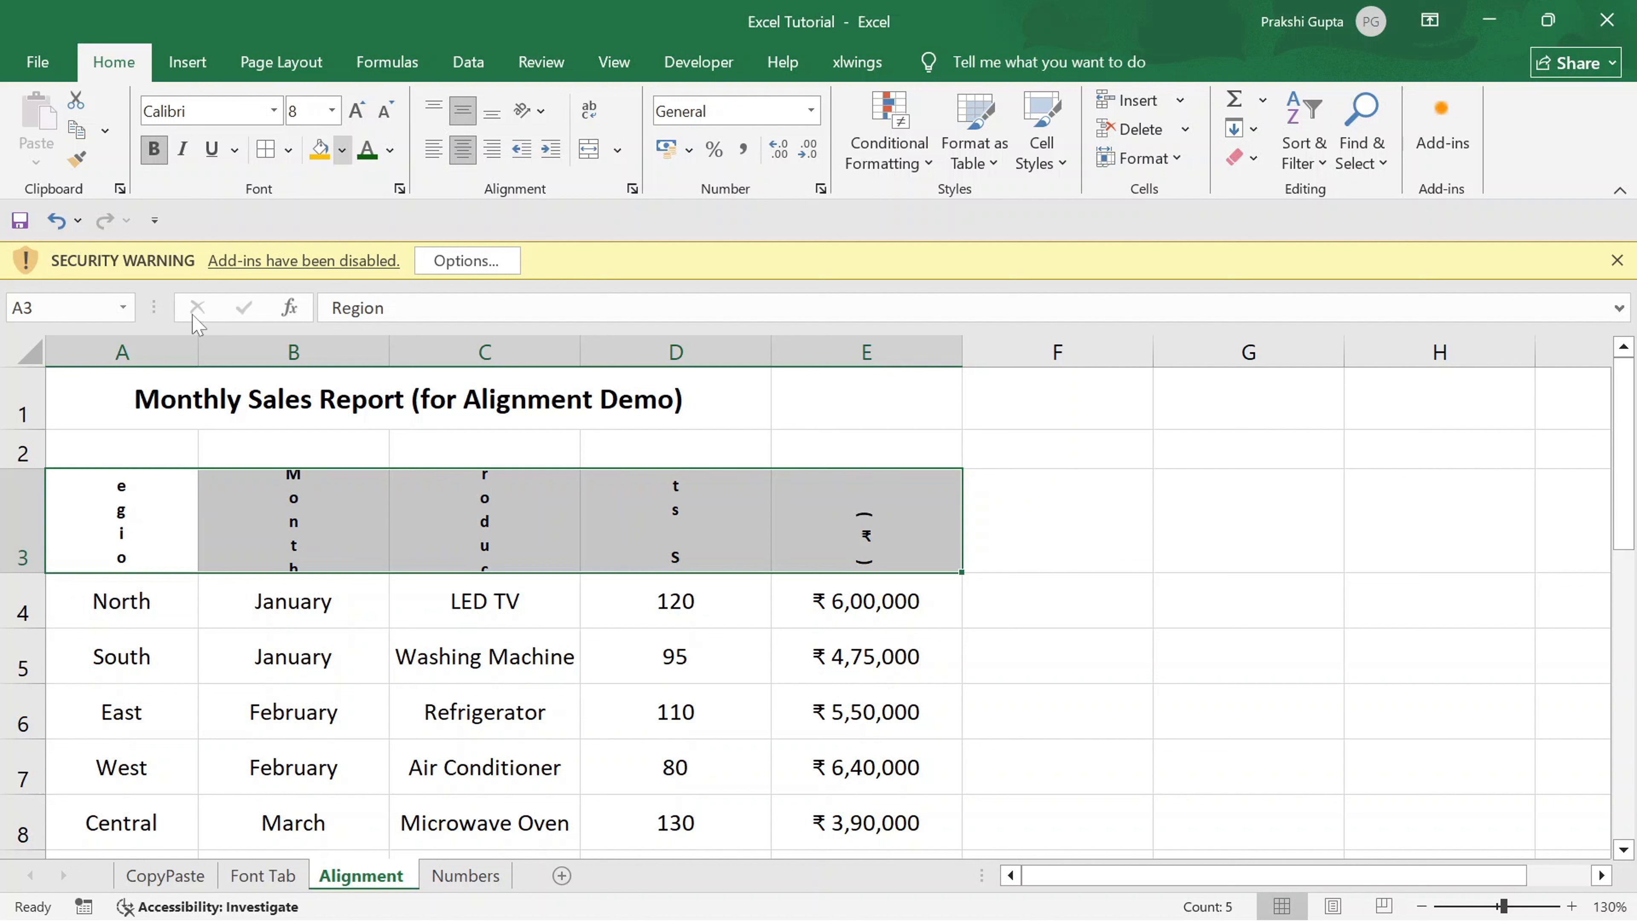
# Step: Make row 3 taller and change the header text orientation in A3:E3 to Rotate Text Up
pyautogui.moveTo(33, 576); pyautogui.dragTo(41, 623)
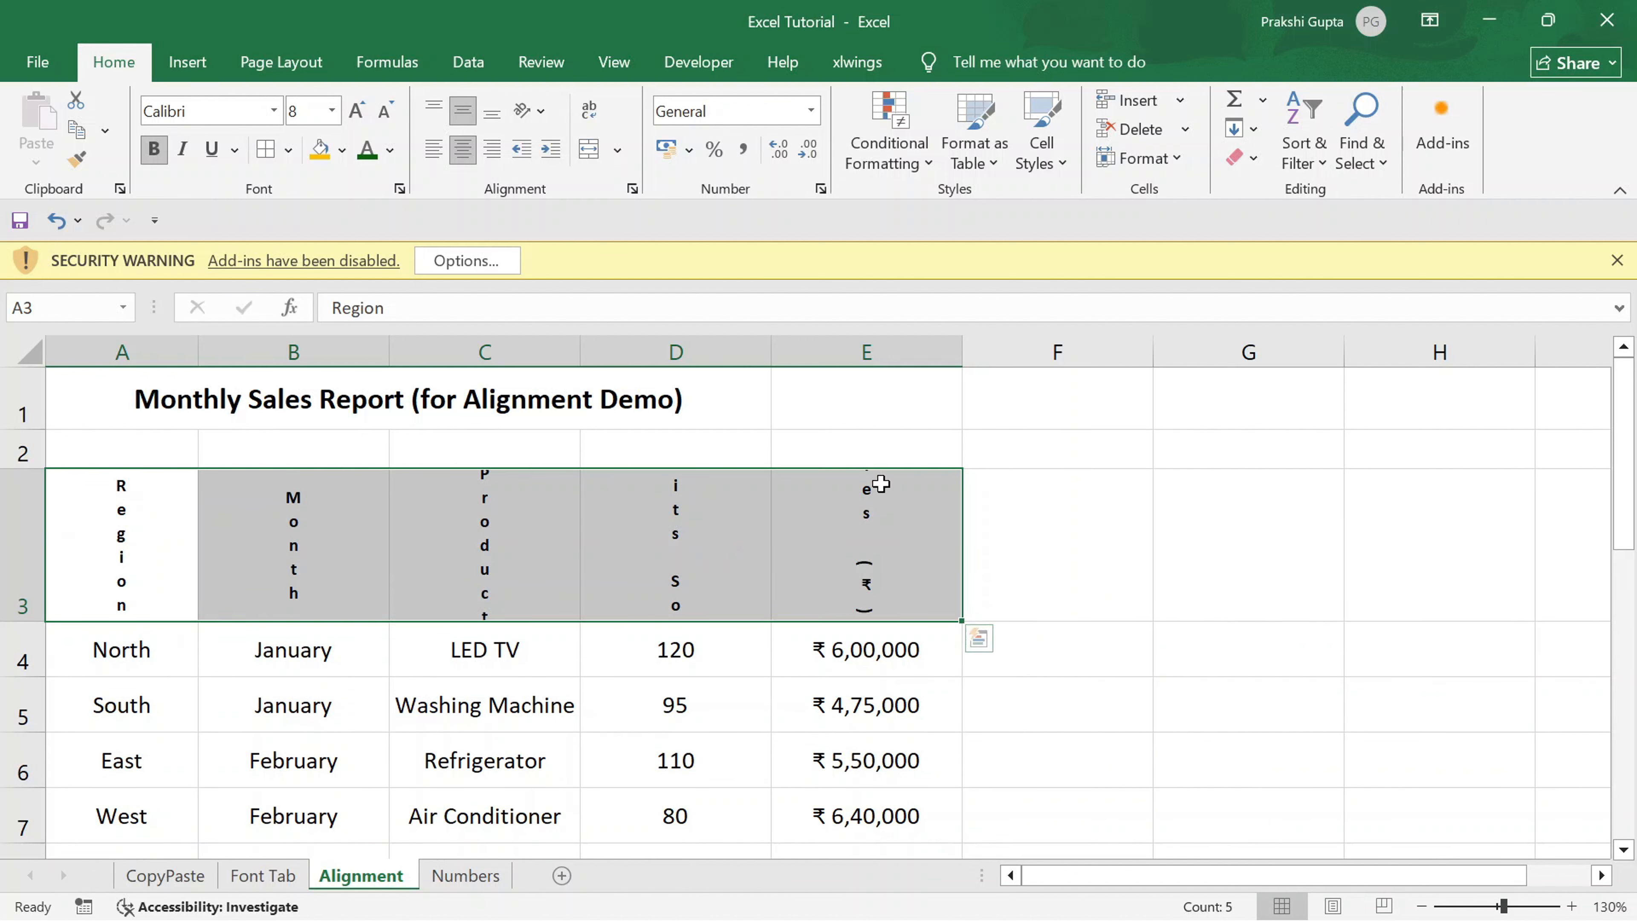
pyautogui.click(540, 114)
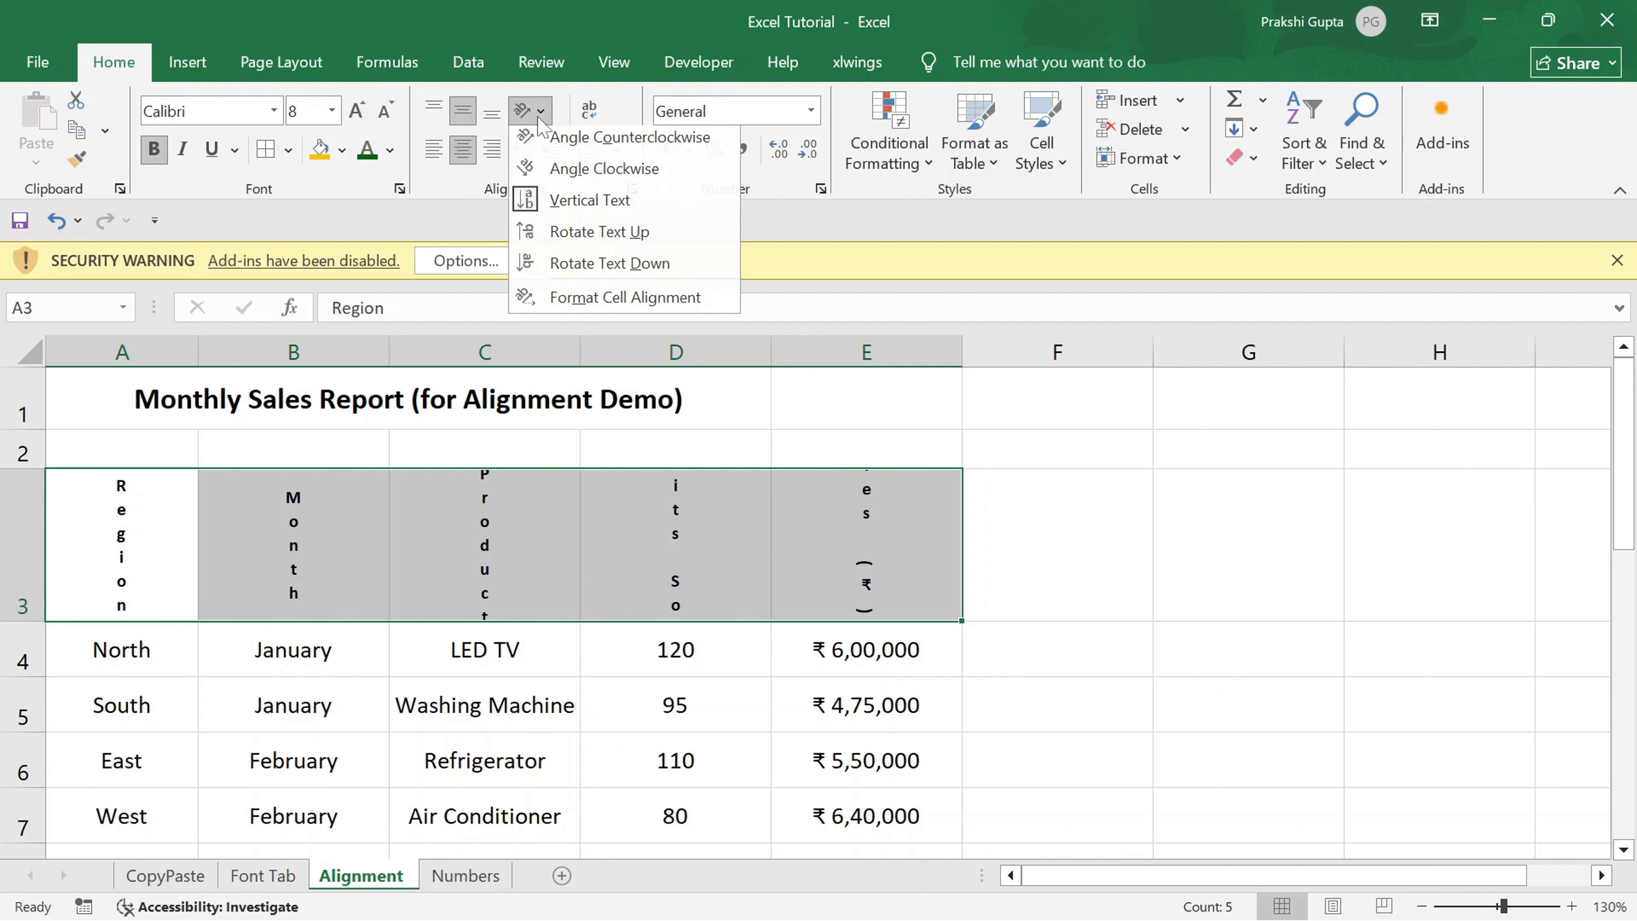
pyautogui.click(576, 238)
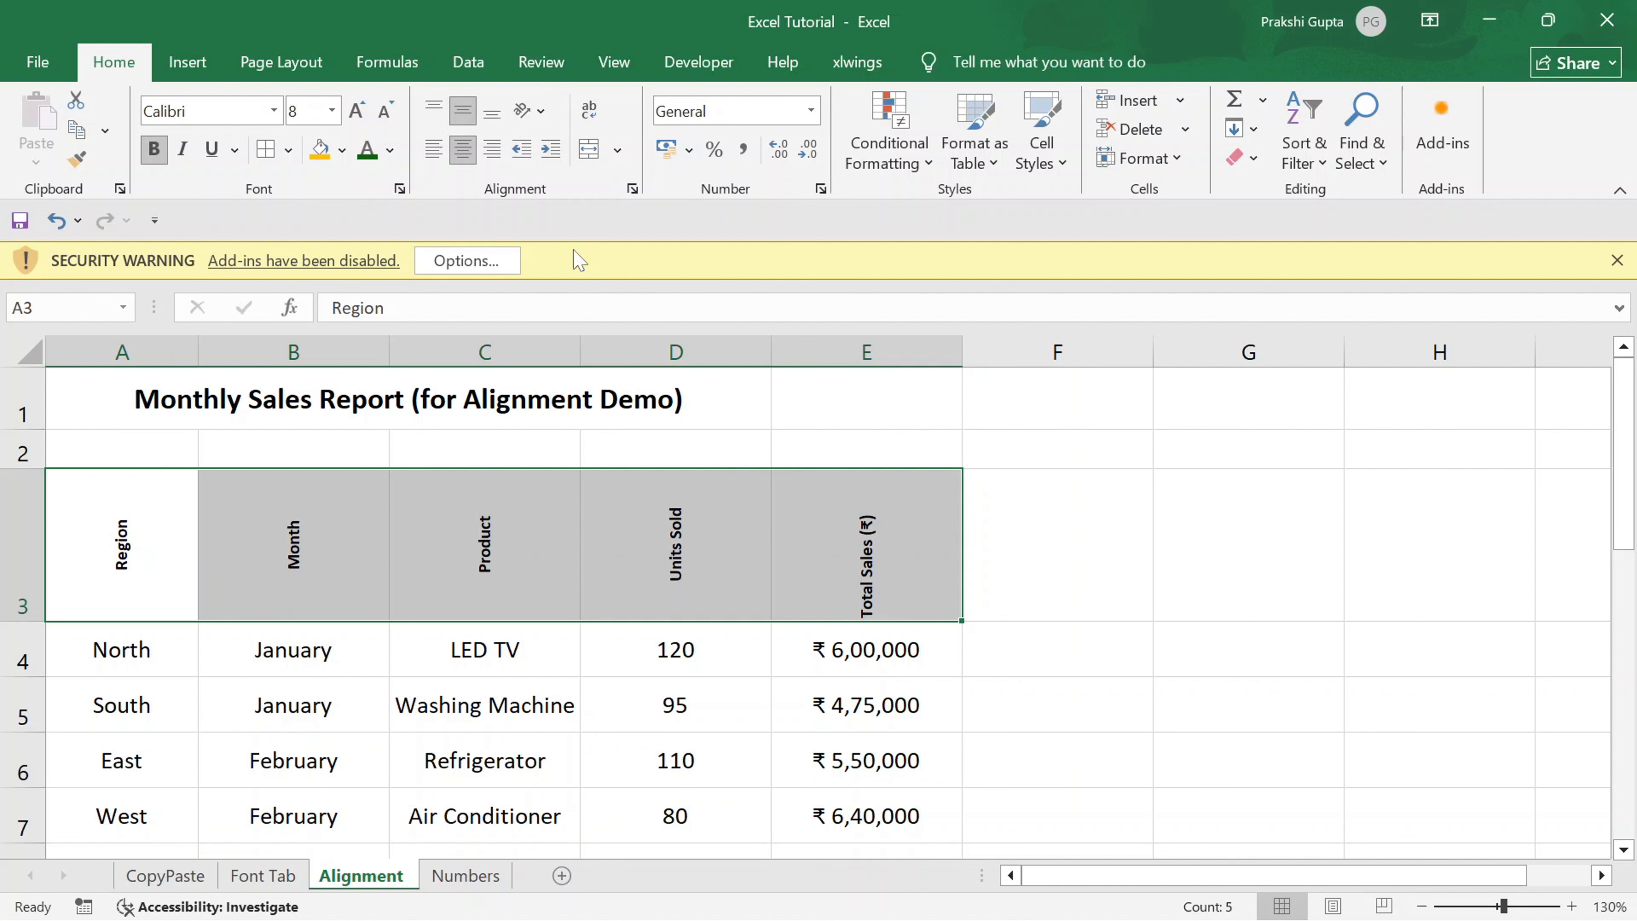
# Step: Make row 3 shorter and change the header text orientation in A3:E3 to Rotate Text Down
pyautogui.moveTo(26, 621); pyautogui.dragTo(32, 571)
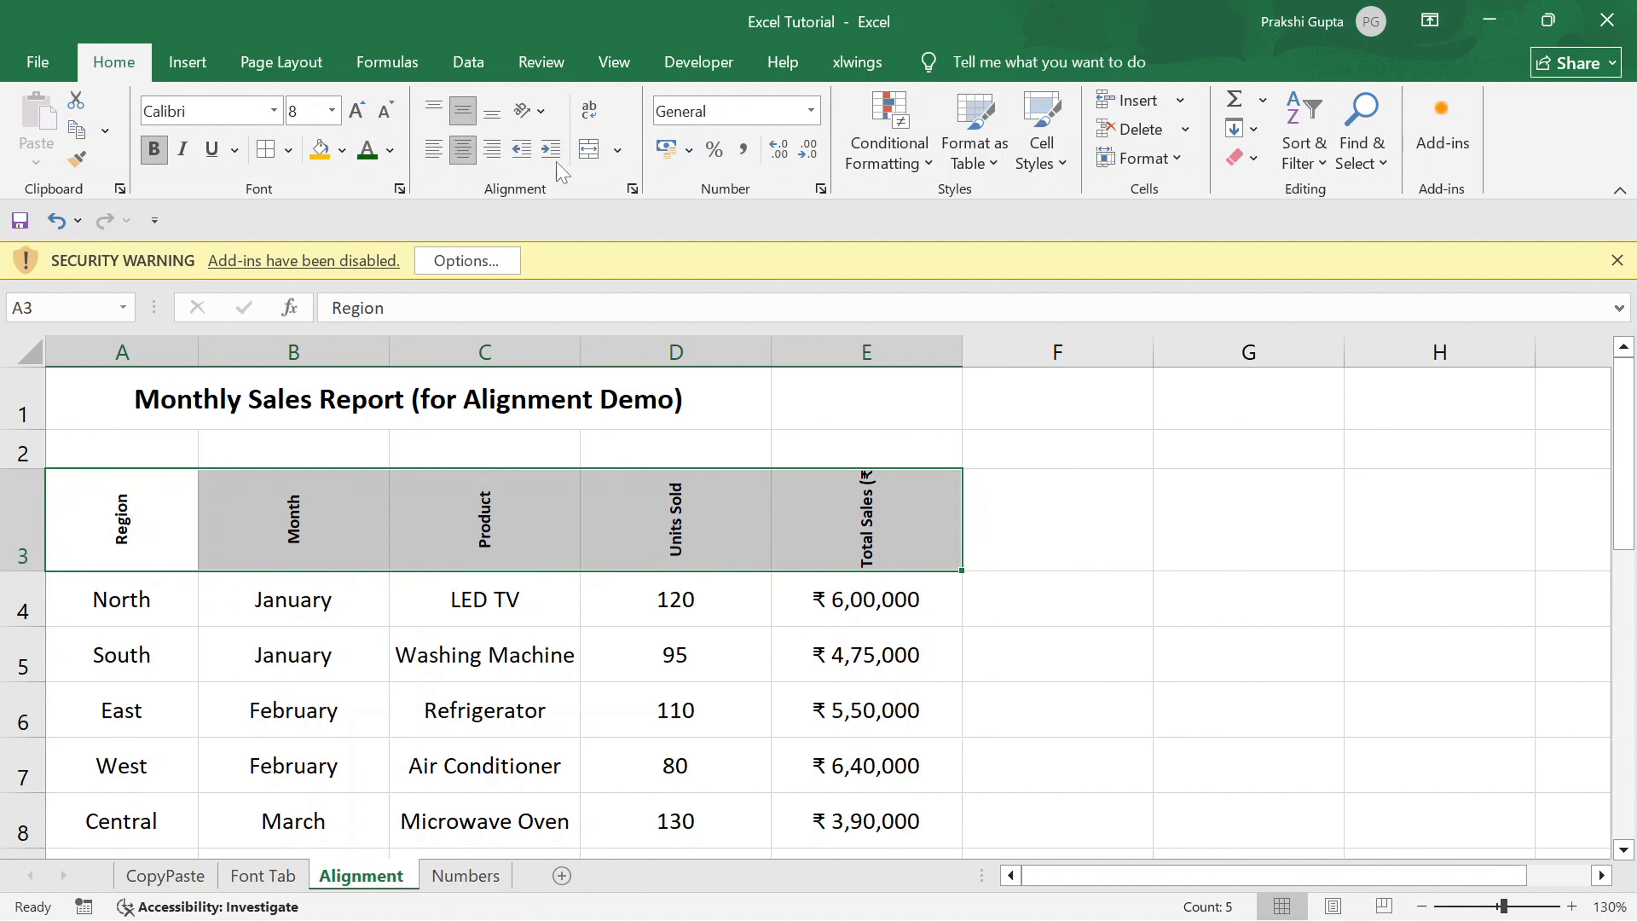
pyautogui.click(541, 113)
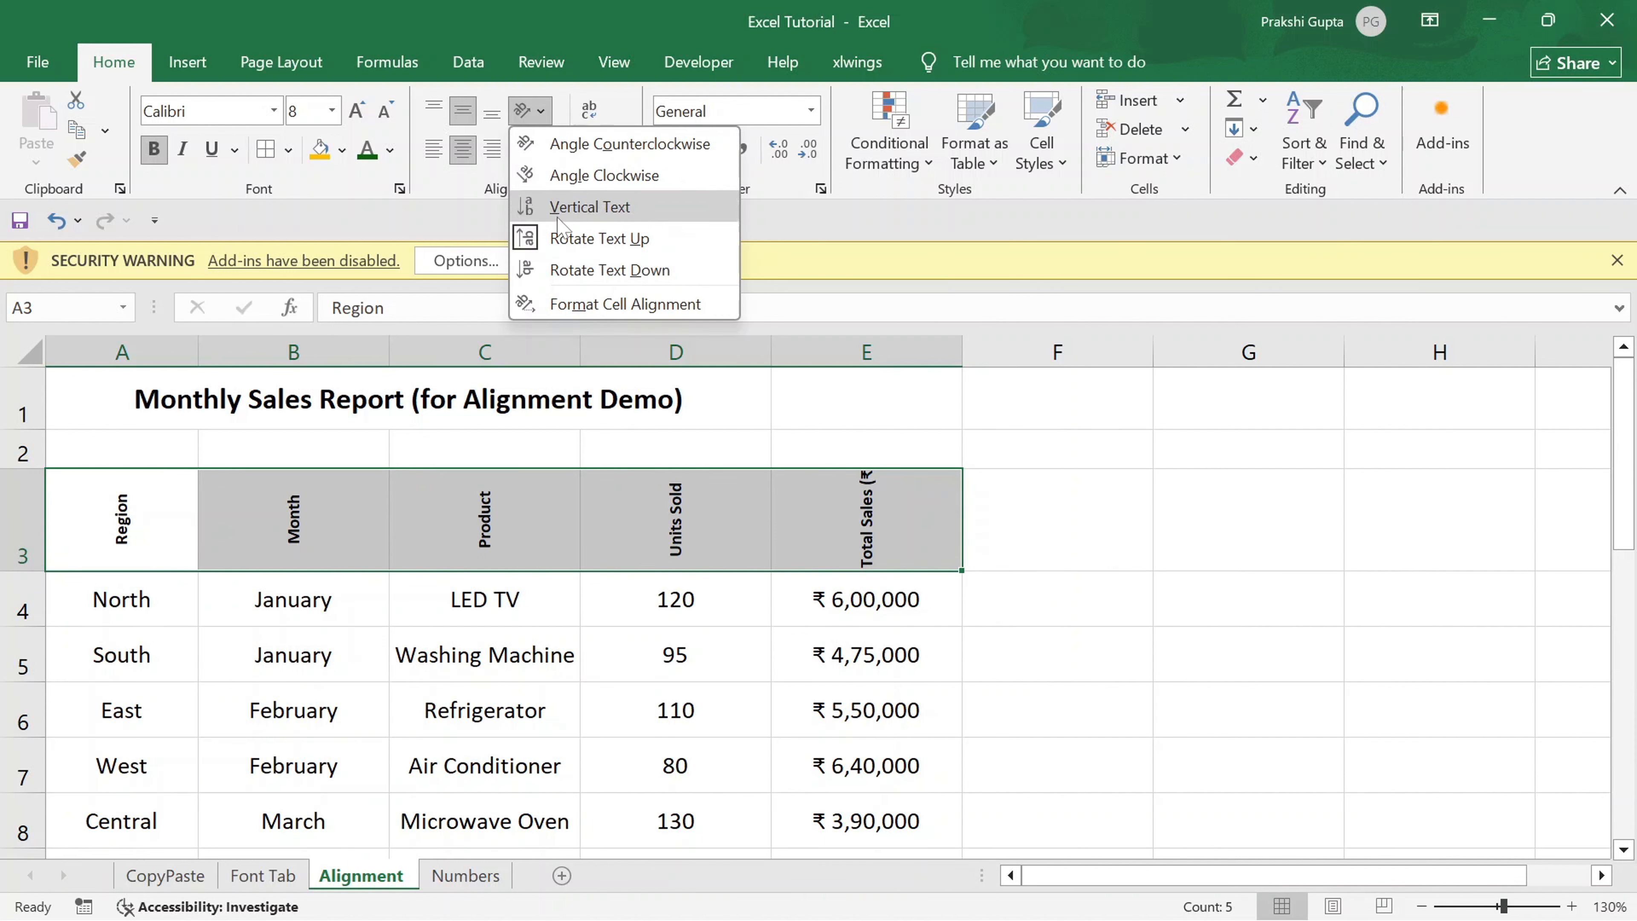
pyautogui.click(566, 270)
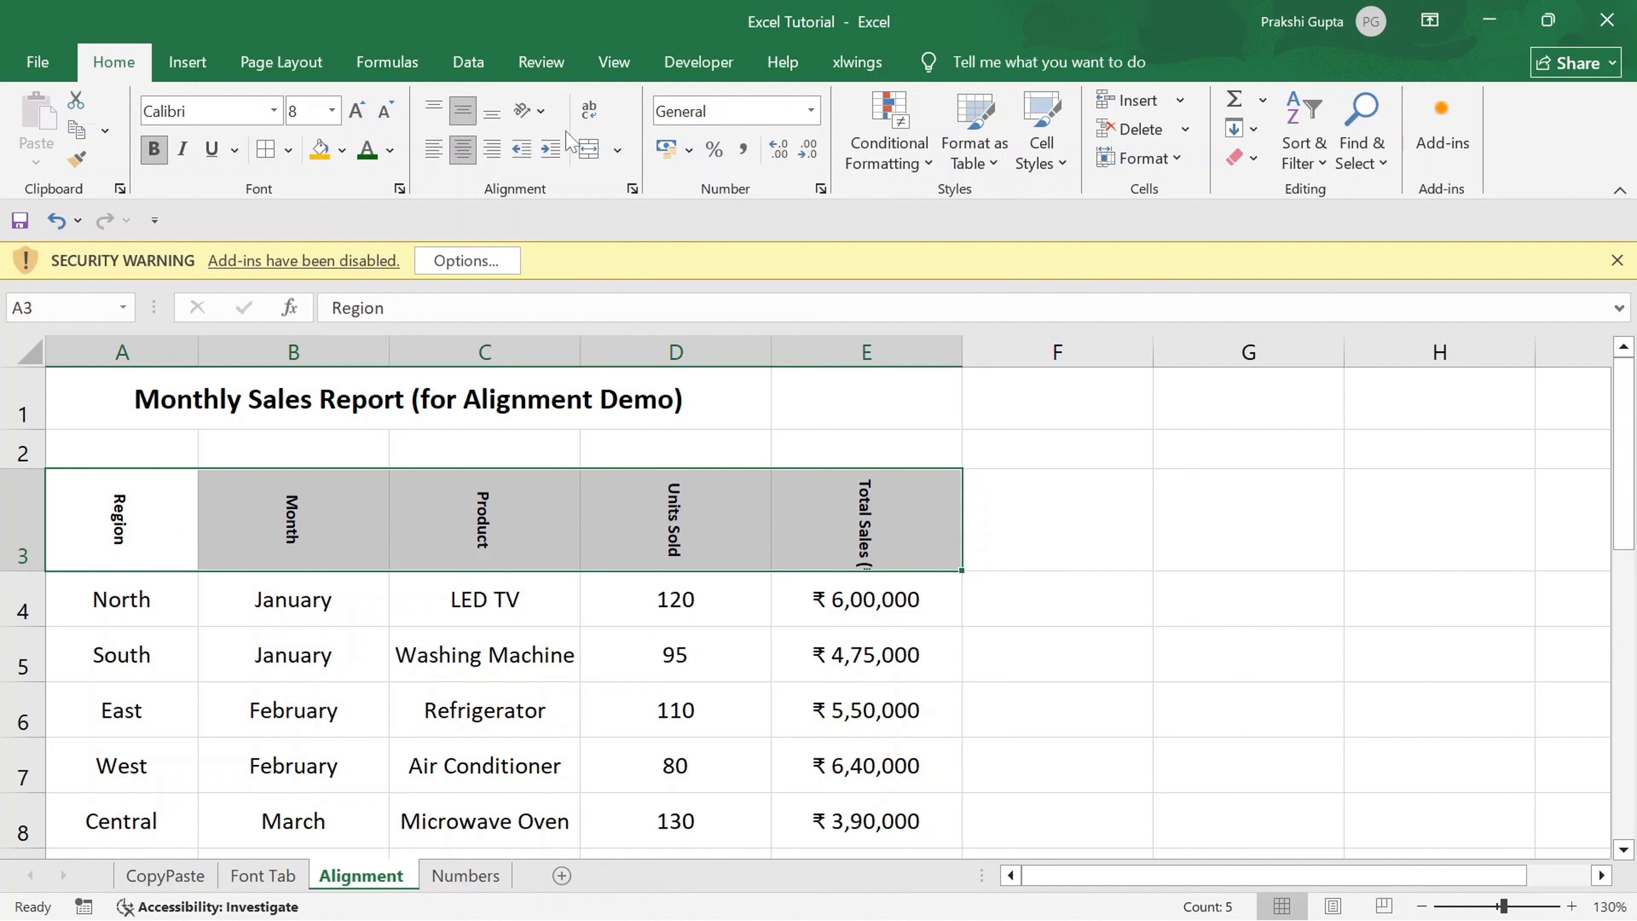
# Step: Set the alignment of A3:E3 to horizontal Center Across Selection and vertical Bottom, and shorten row 3 to fit the header text
pyautogui.click(530, 111)
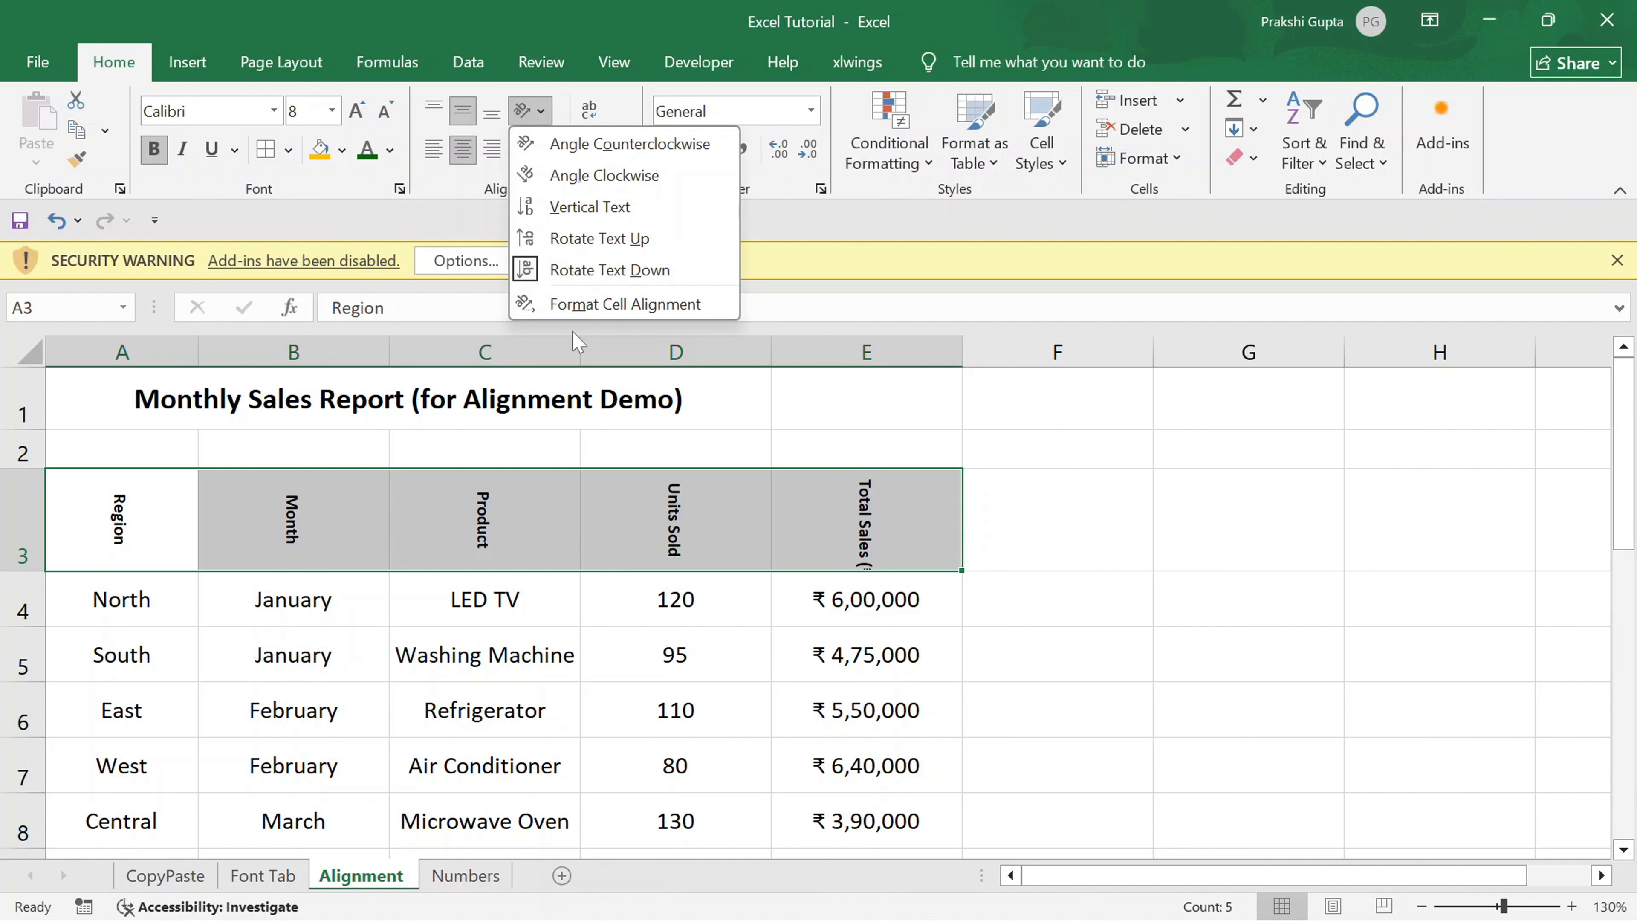
pyautogui.click(560, 306)
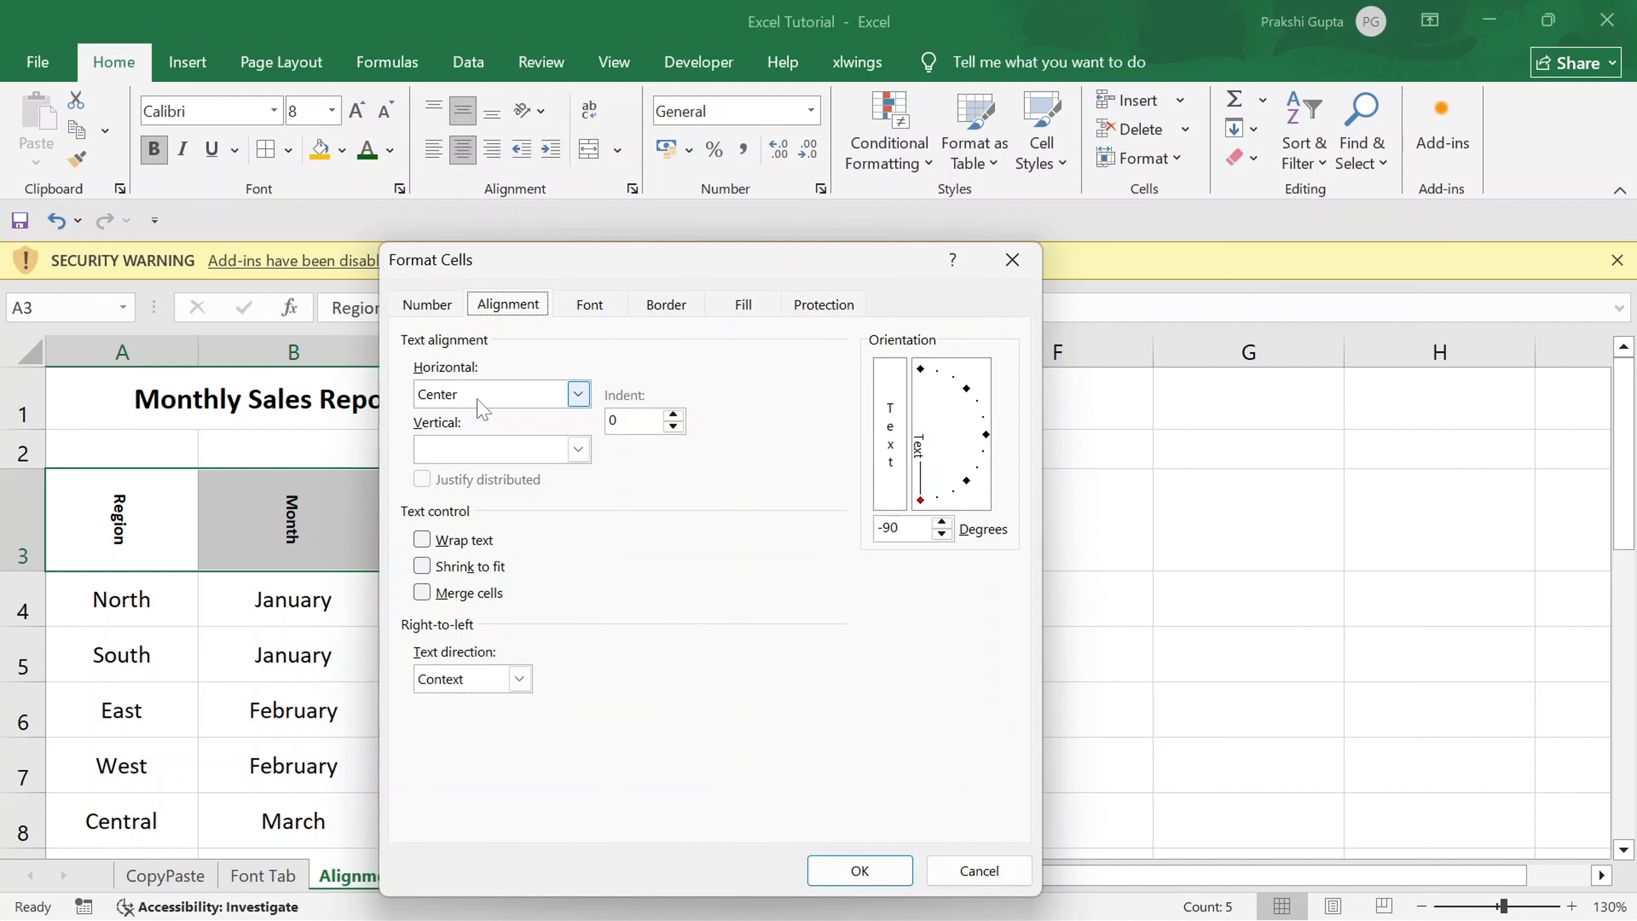
pyautogui.click(578, 397)
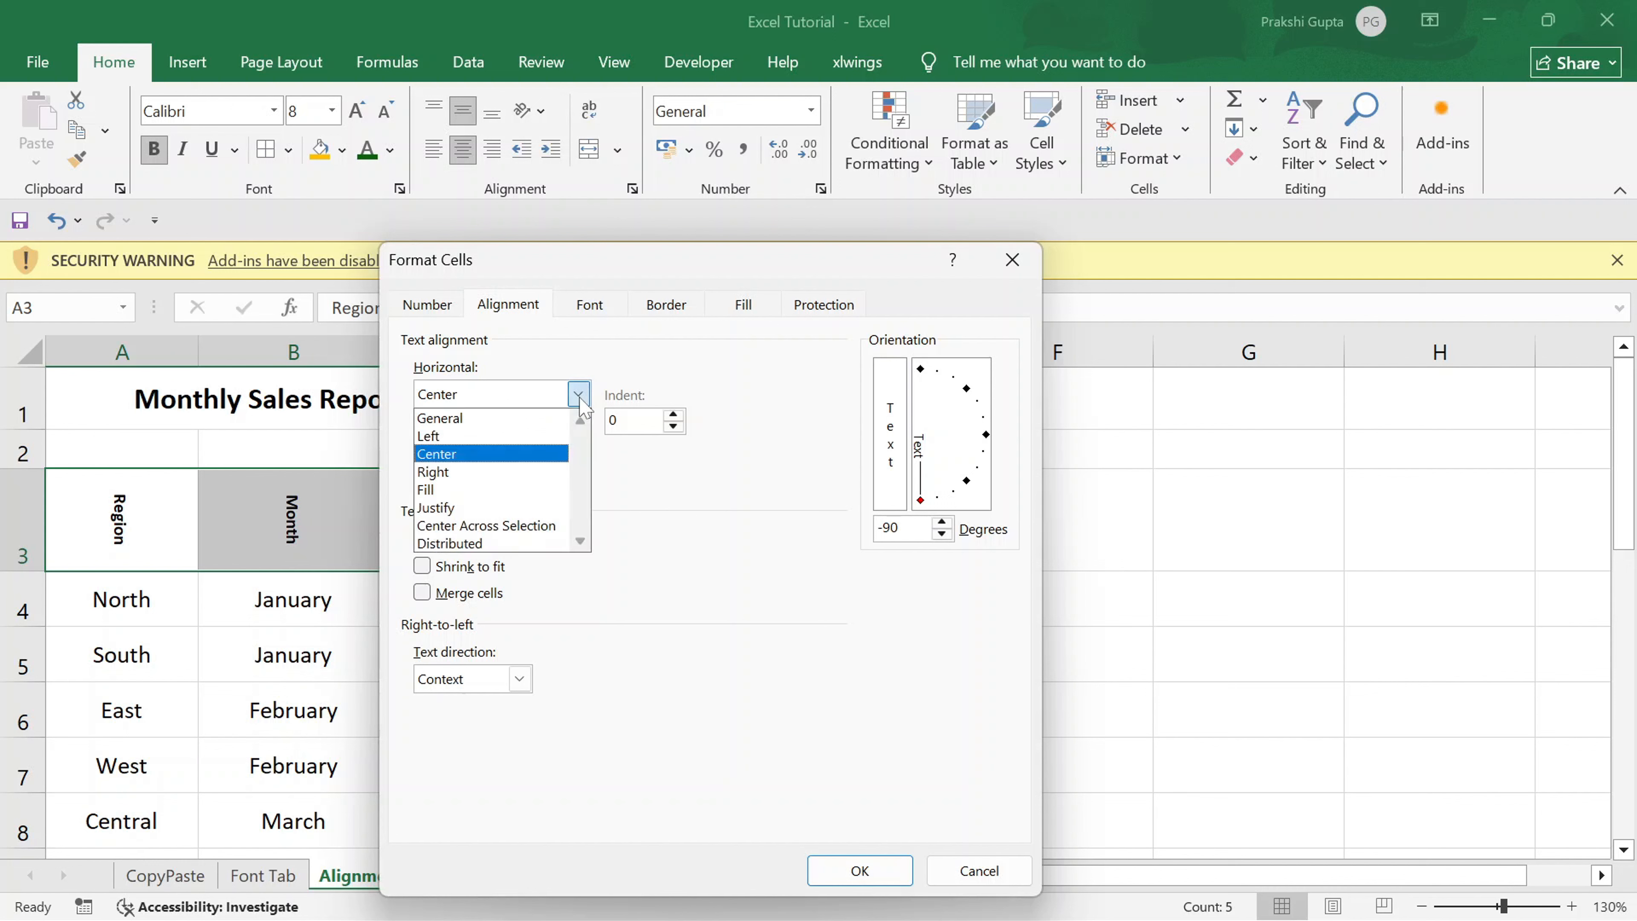
pyautogui.click(523, 526)
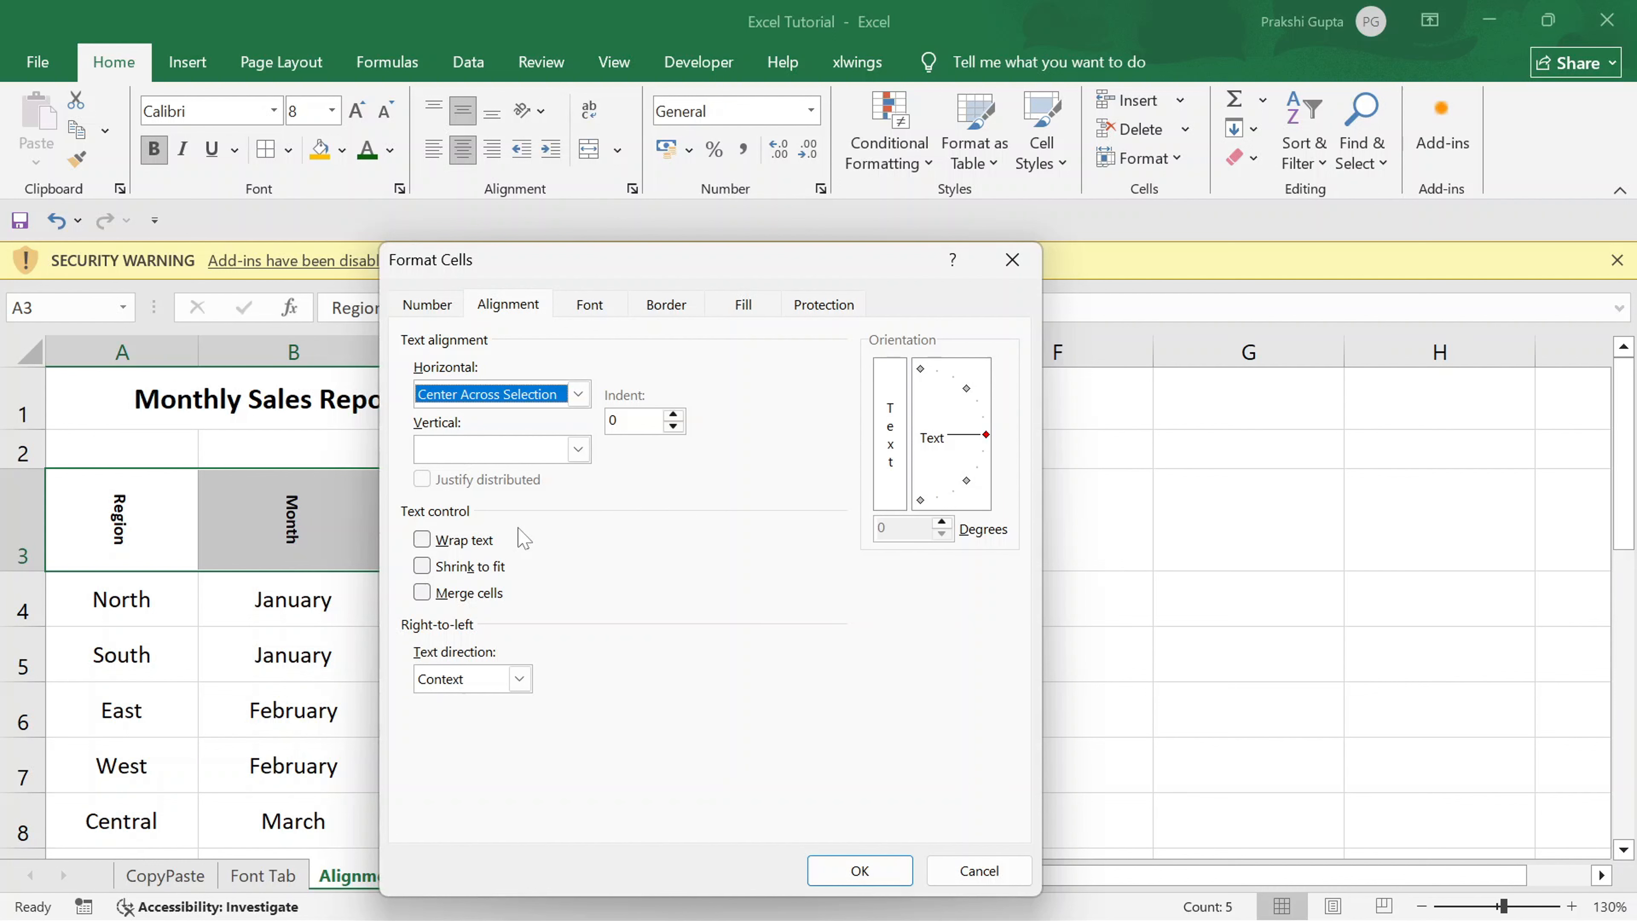
pyautogui.click(578, 449)
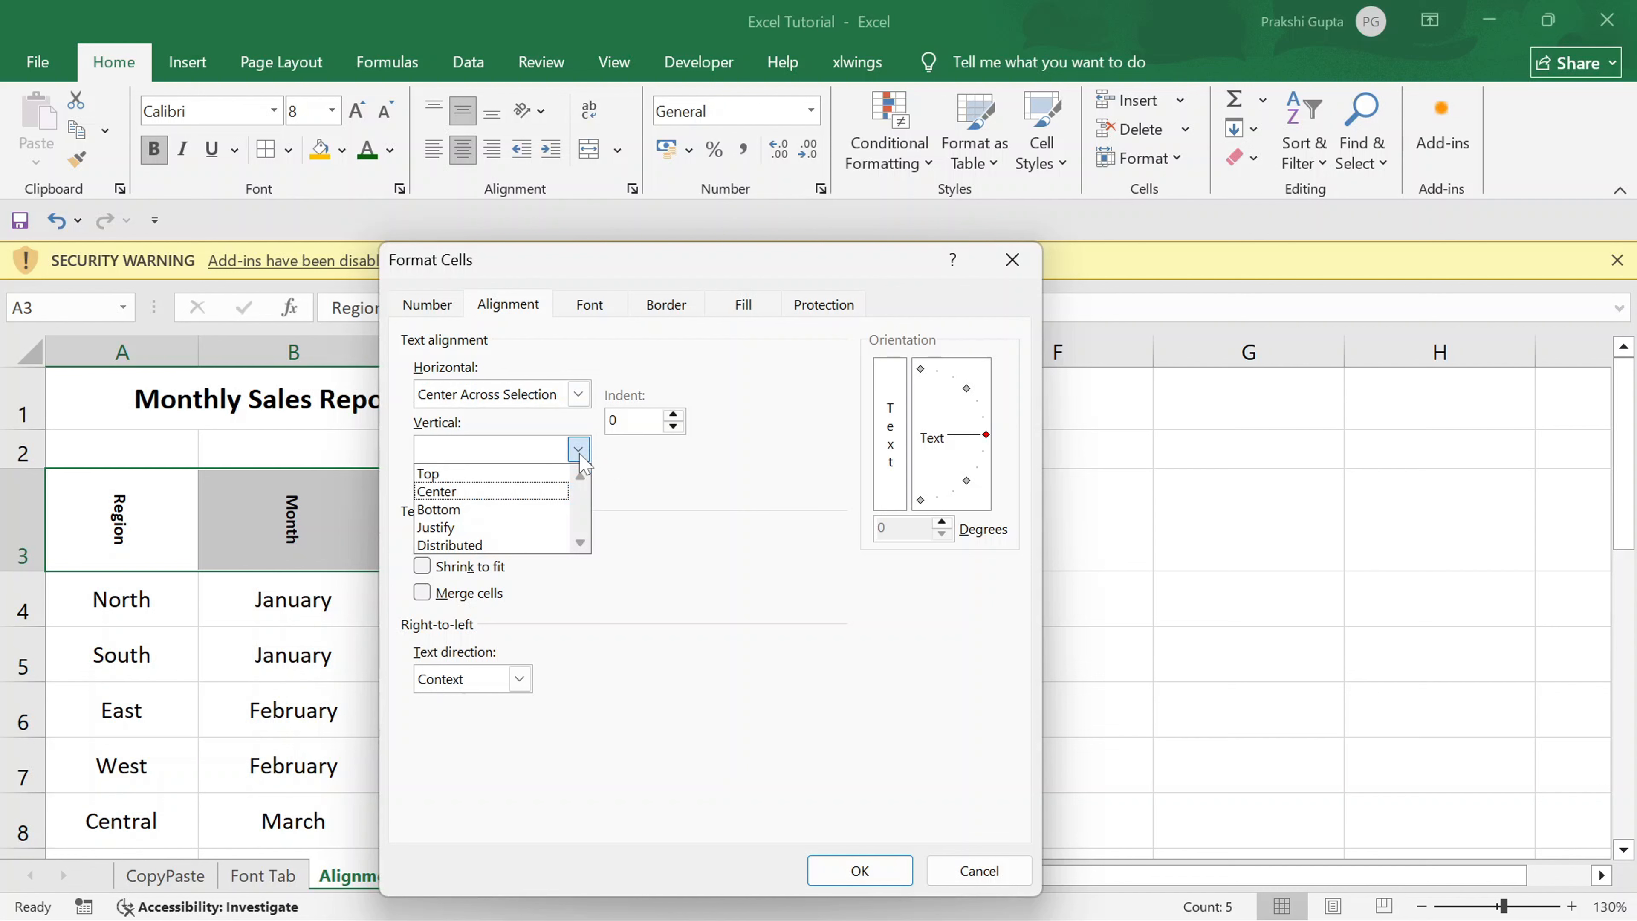
pyautogui.click(513, 510)
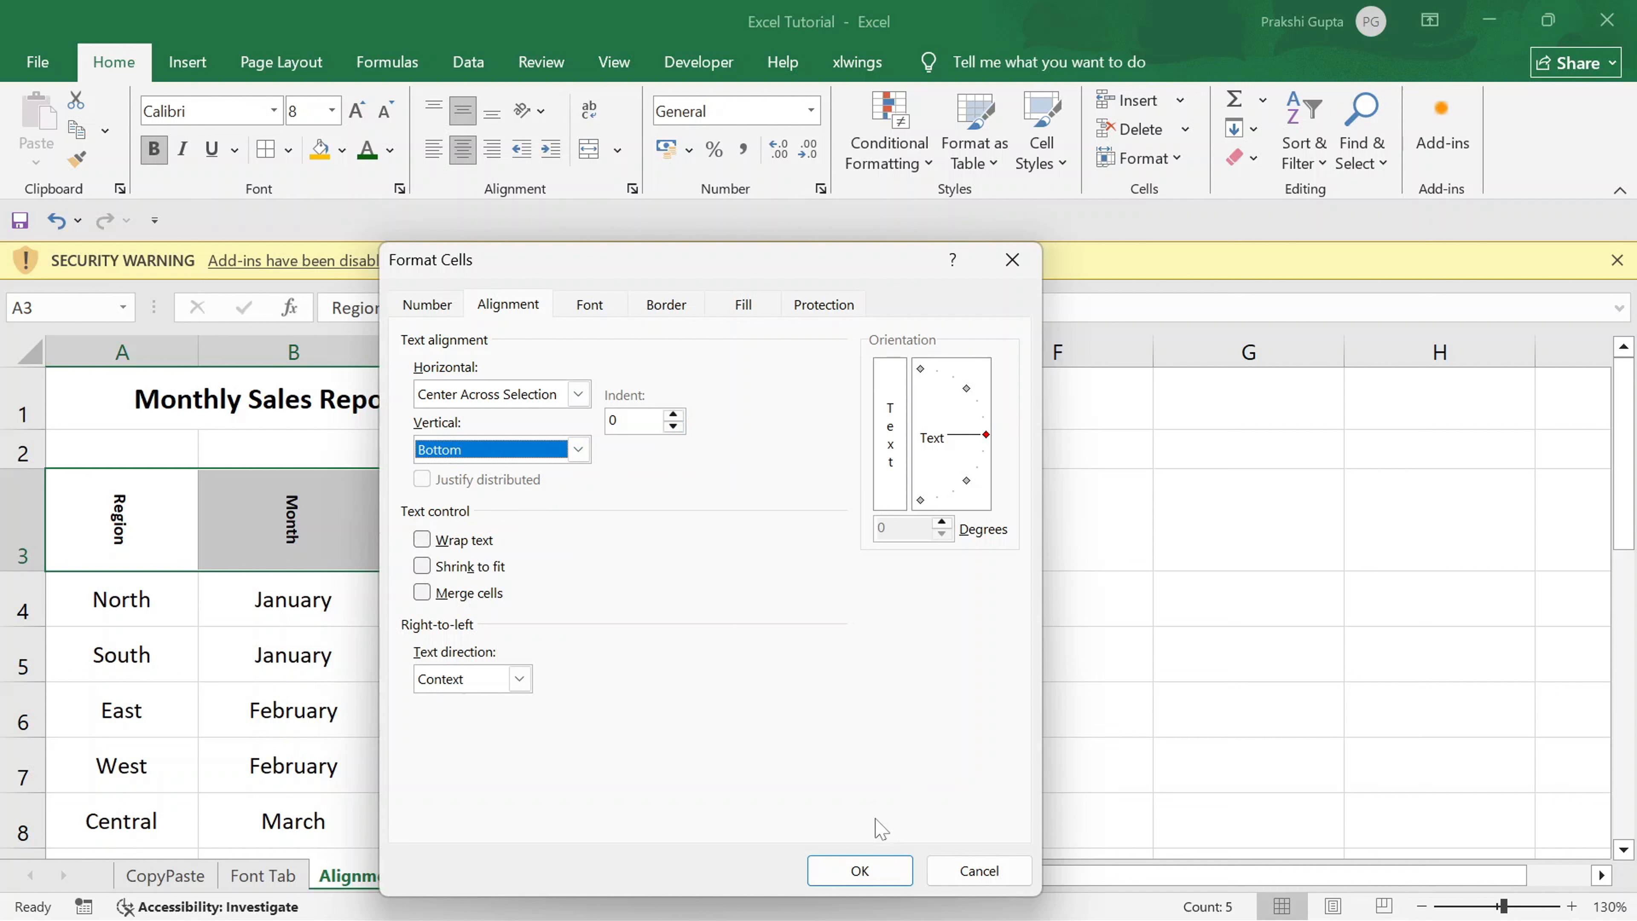
pyautogui.click(876, 874)
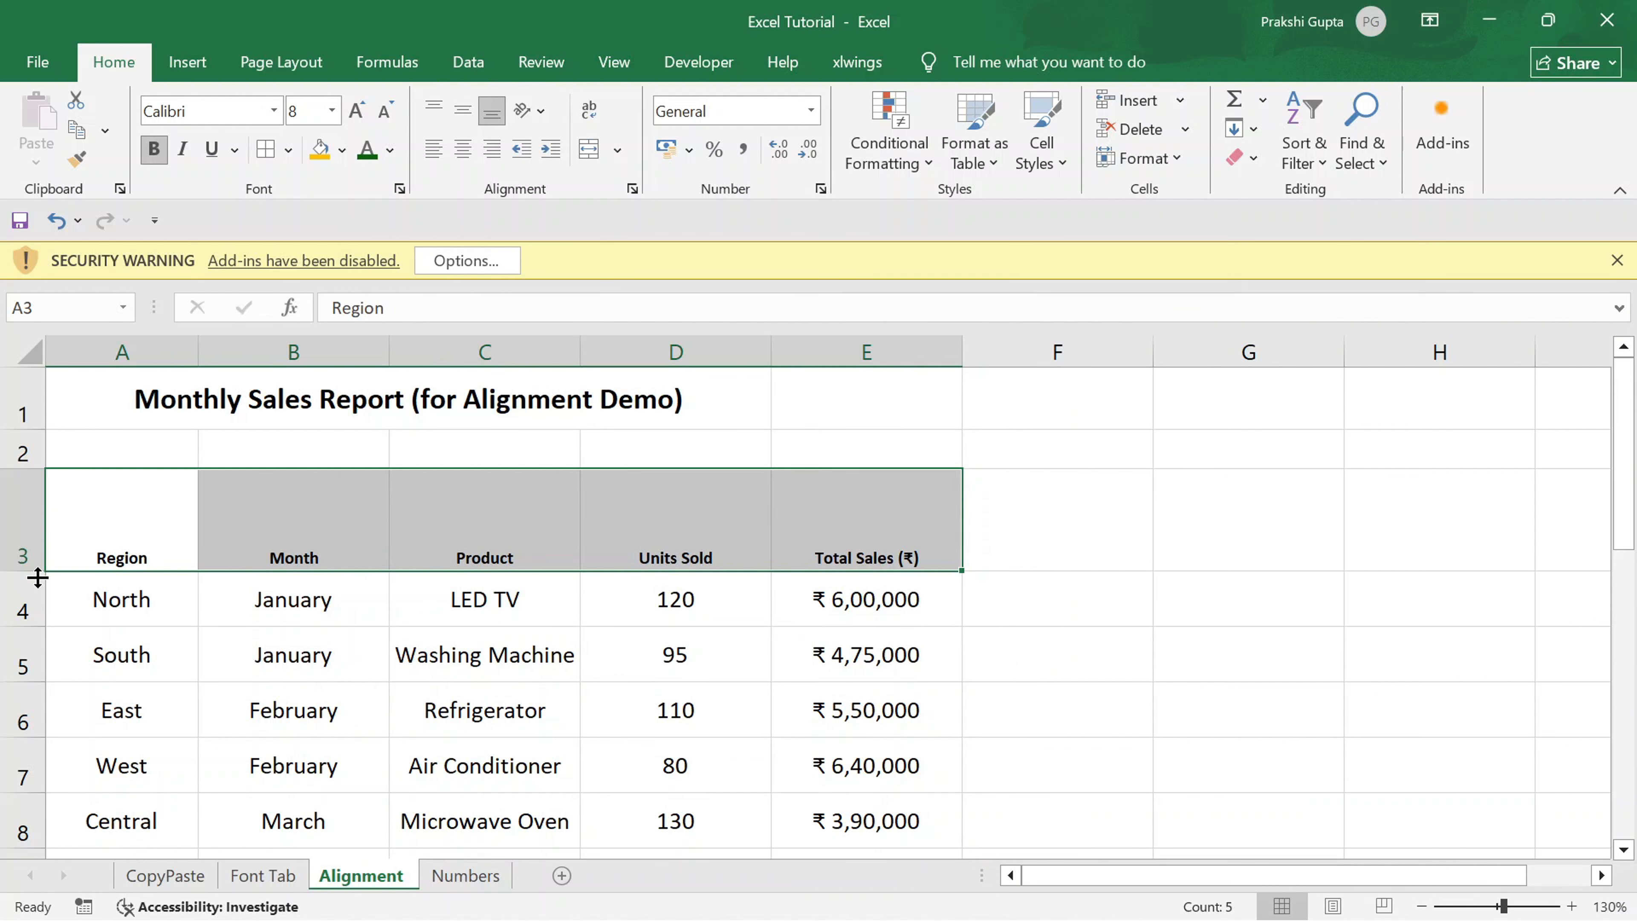
pyautogui.moveTo(38, 578); pyautogui.dragTo(29, 518)
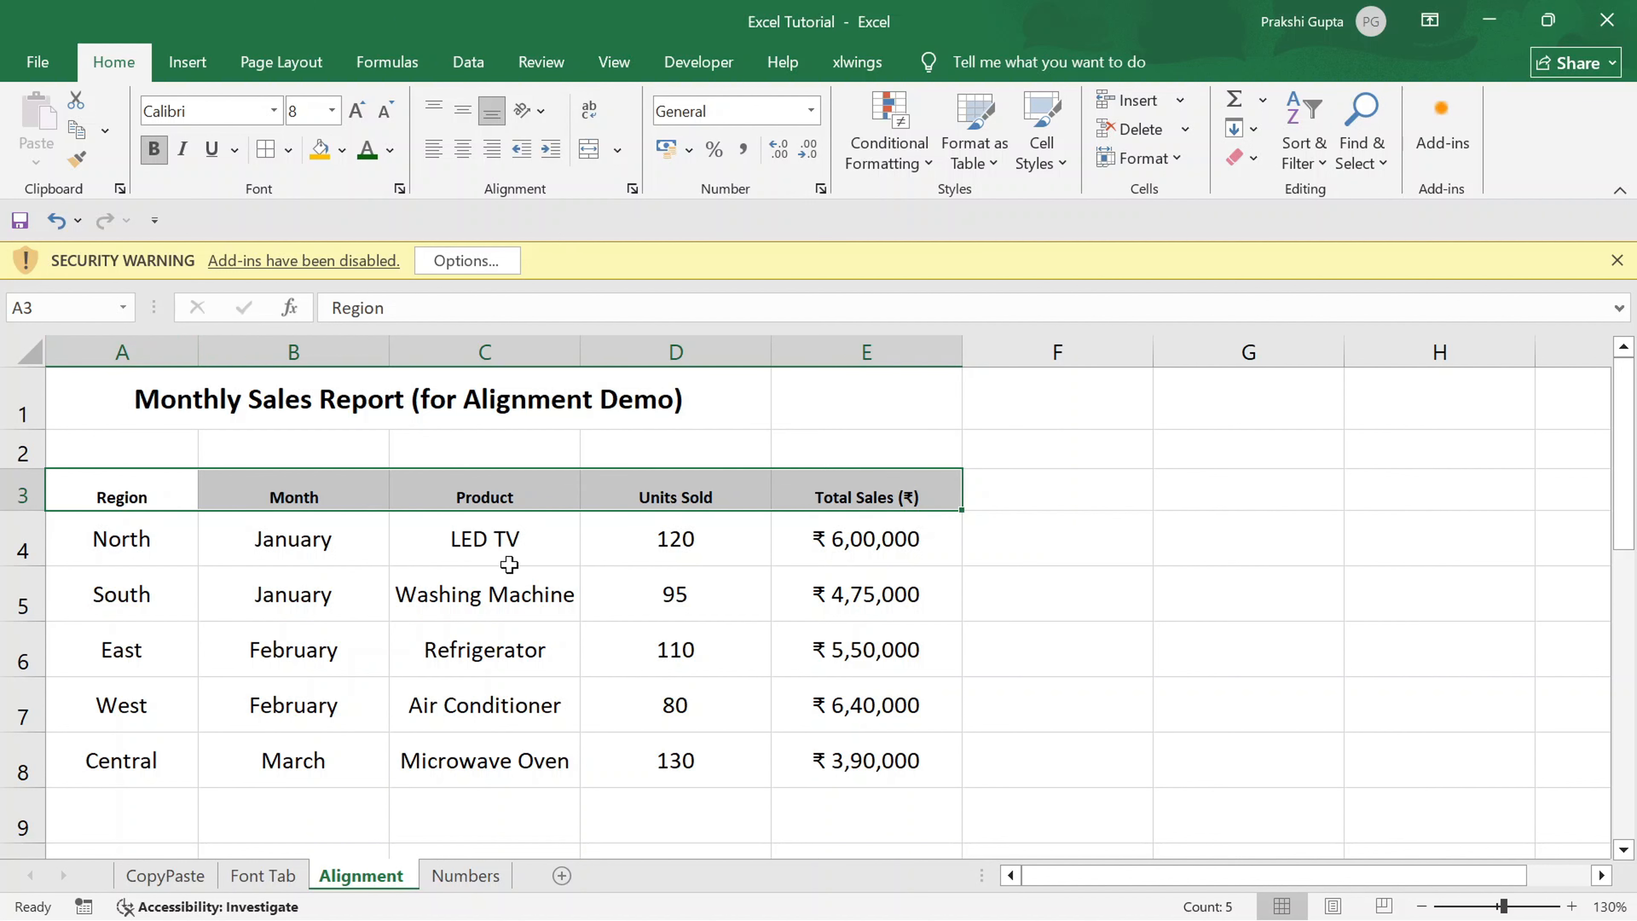
# Step: Narrow column C so that the wrapped product names, such as Washing Machine in C5, break onto several lines
pyautogui.click(491, 590)
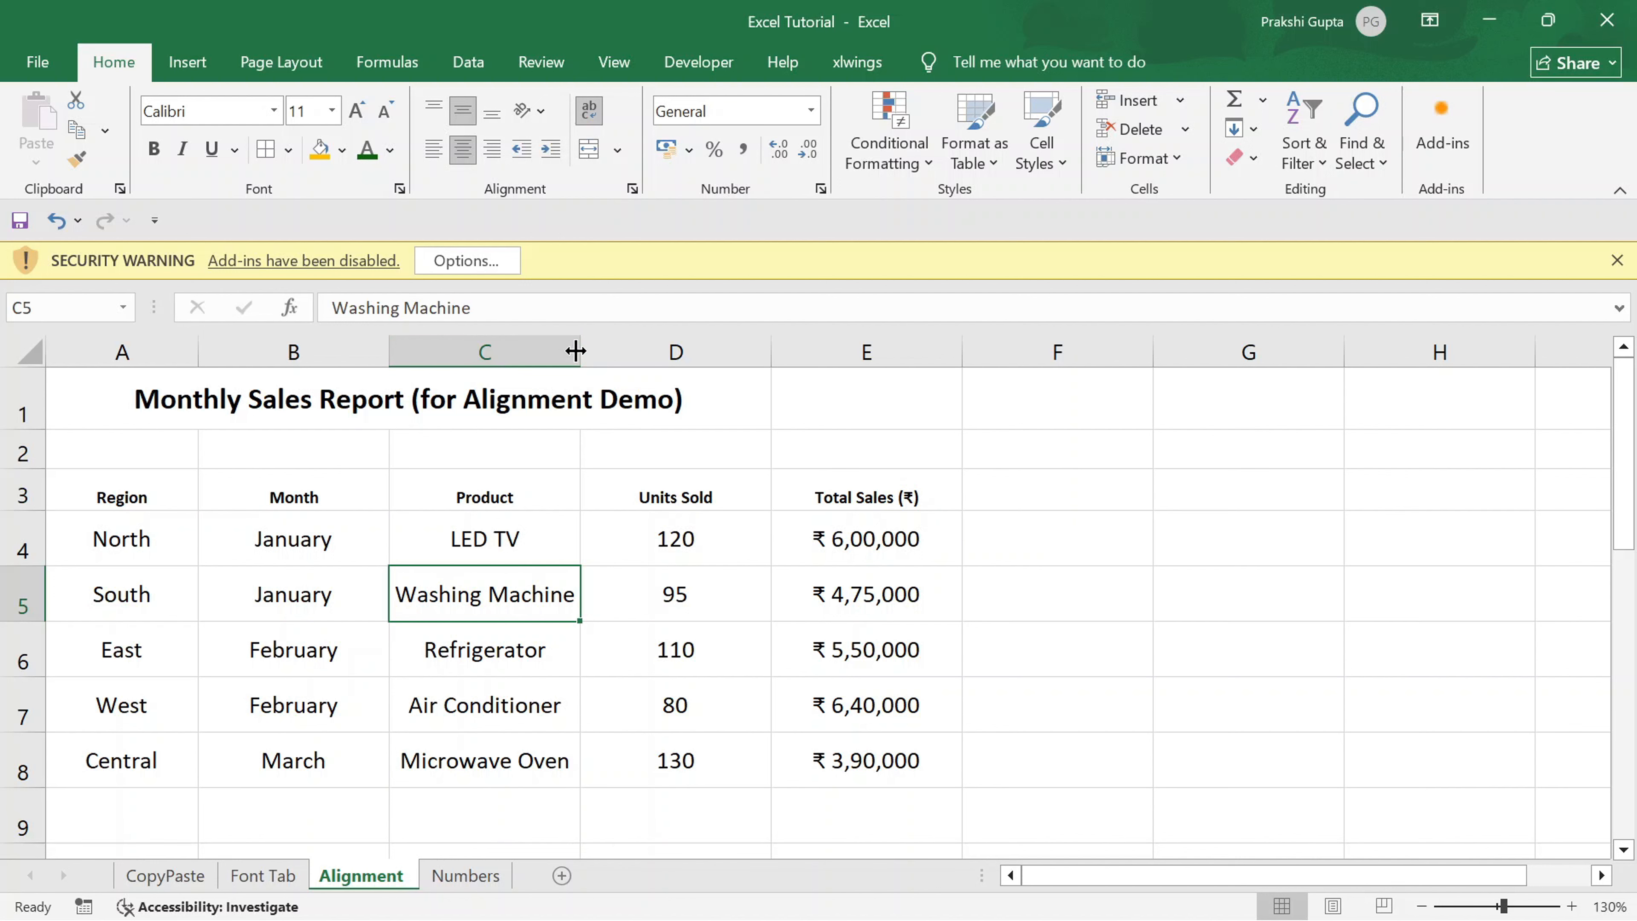
pyautogui.moveTo(576, 351); pyautogui.dragTo(482, 346)
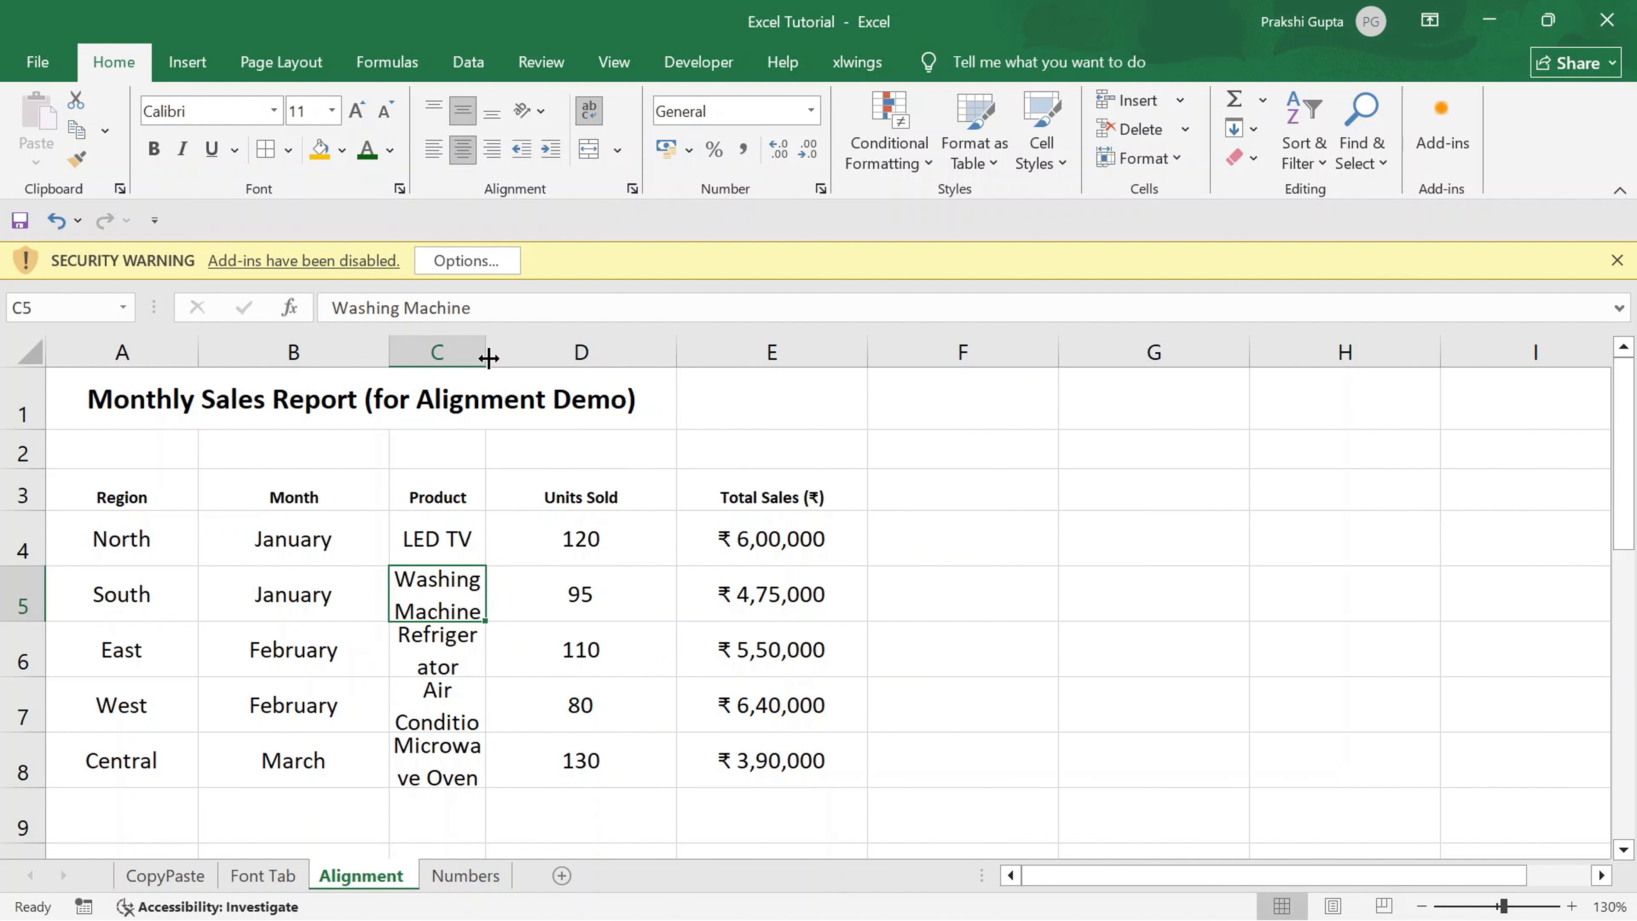
pyautogui.moveTo(479, 336)
pyautogui.mouseDown()
pyautogui.moveTo(523, 340)
pyautogui.moveTo(477, 357)
pyautogui.mouseUp()
# Step: Turn Wrap Text off and on again for Washing Machine in C5, and widen column C slightly
pyautogui.click(588, 116)
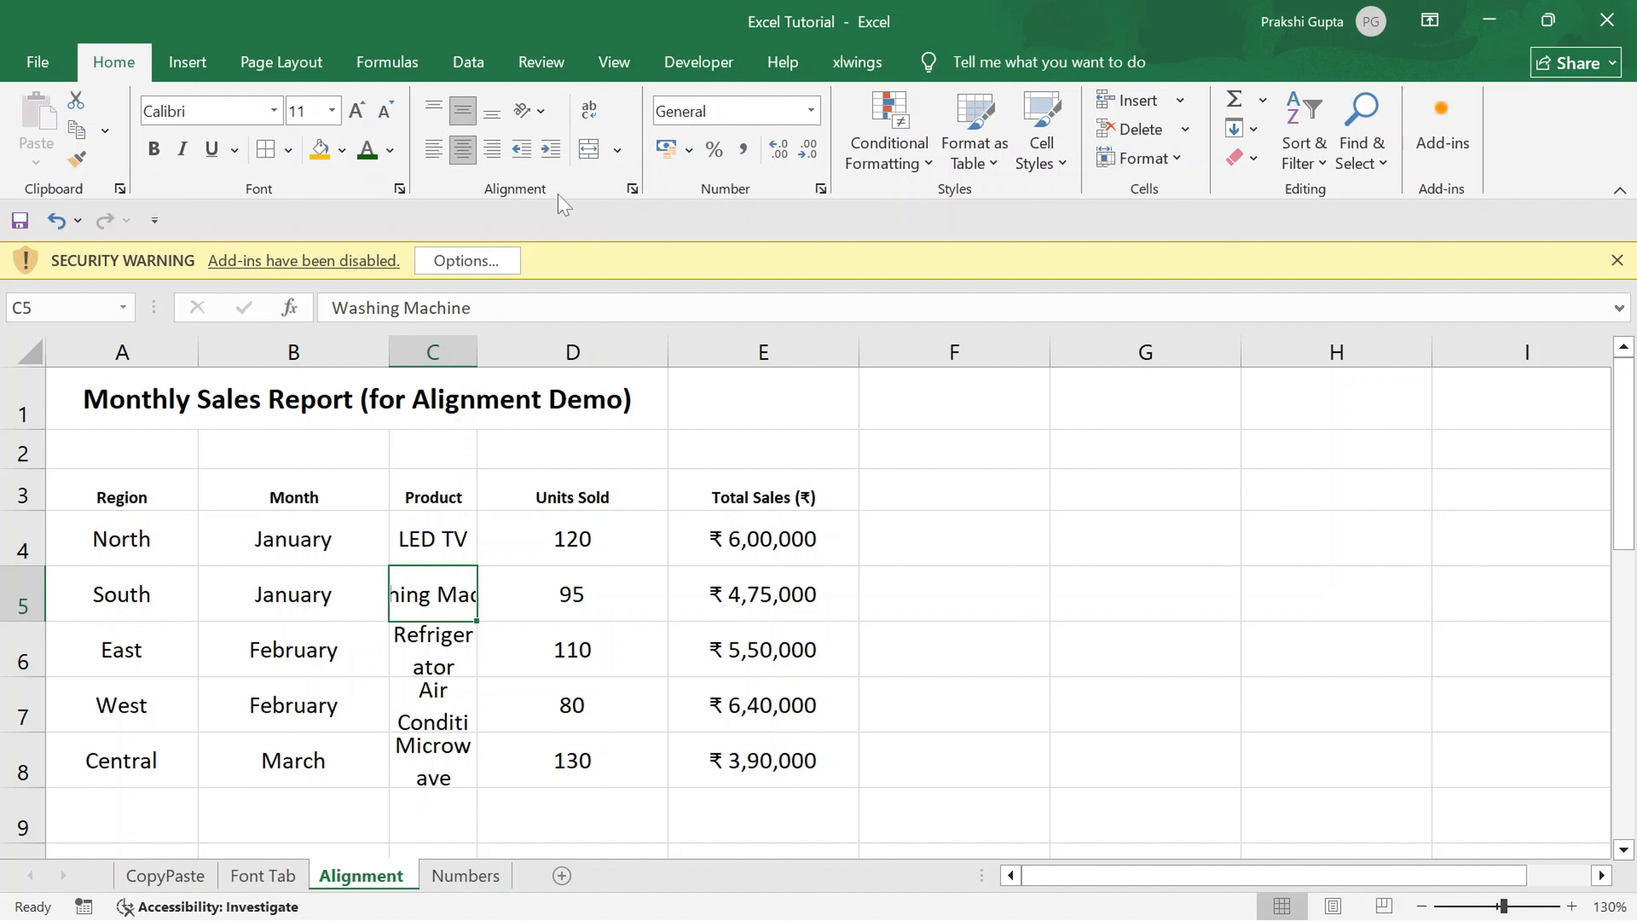
pyautogui.click(591, 119)
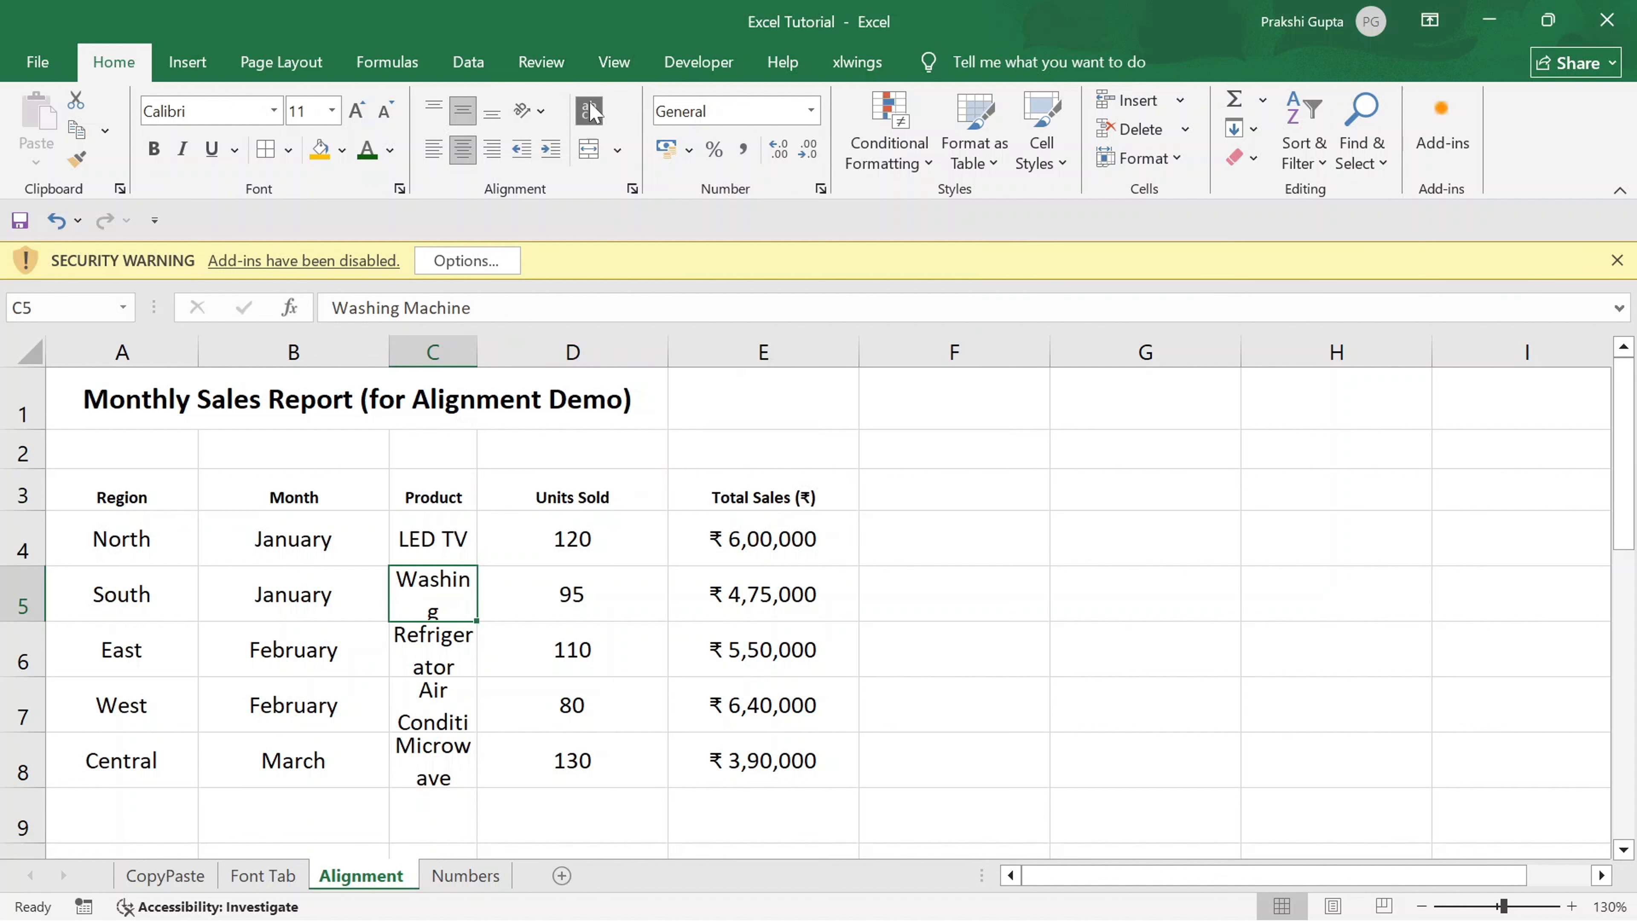
pyautogui.moveTo(482, 350); pyautogui.dragTo(509, 348)
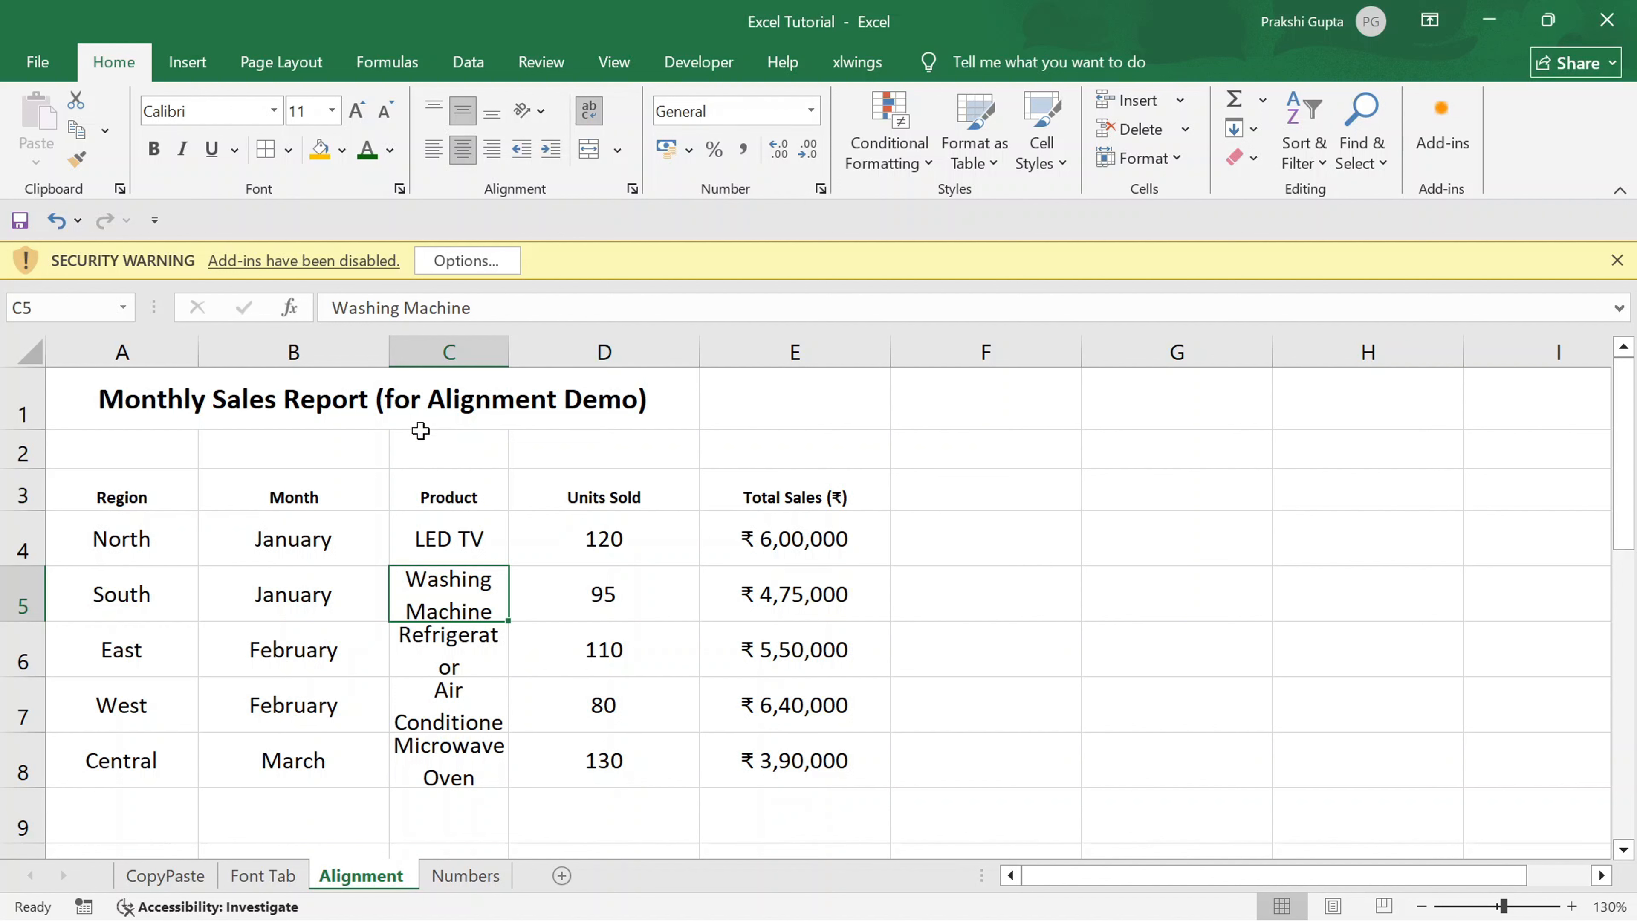
# Step: Unmerge the Monthly Sales Report title in row 1, and merge and center it again across A1:D1
pyautogui.click(323, 433)
pyautogui.click(63, 403)
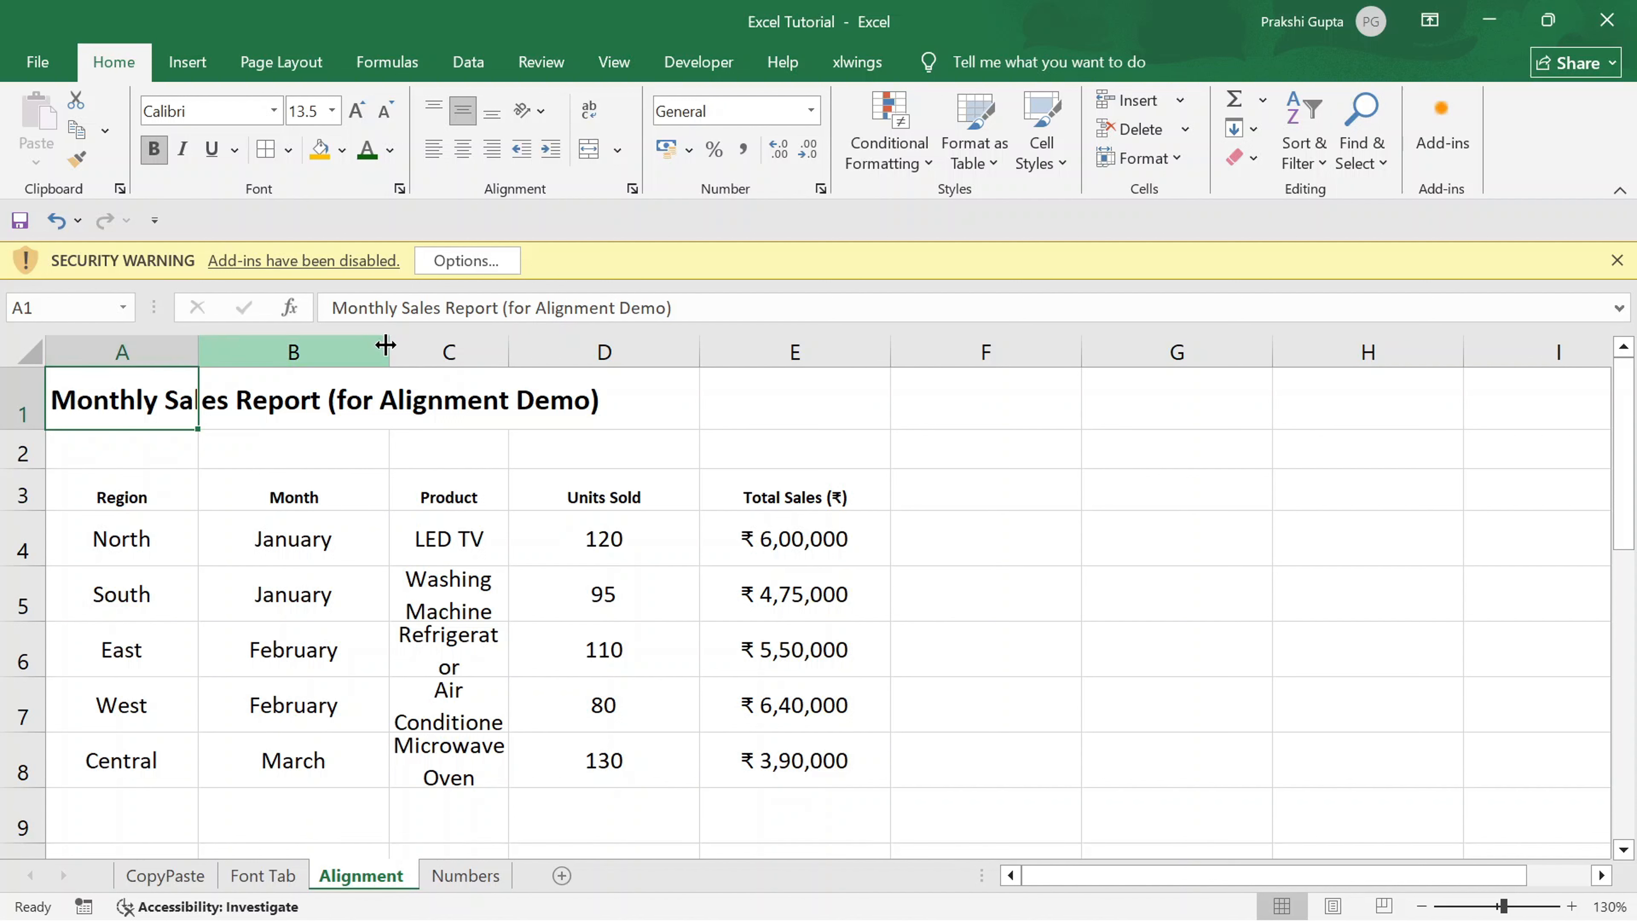
pyautogui.moveTo(174, 386); pyautogui.dragTo(603, 406)
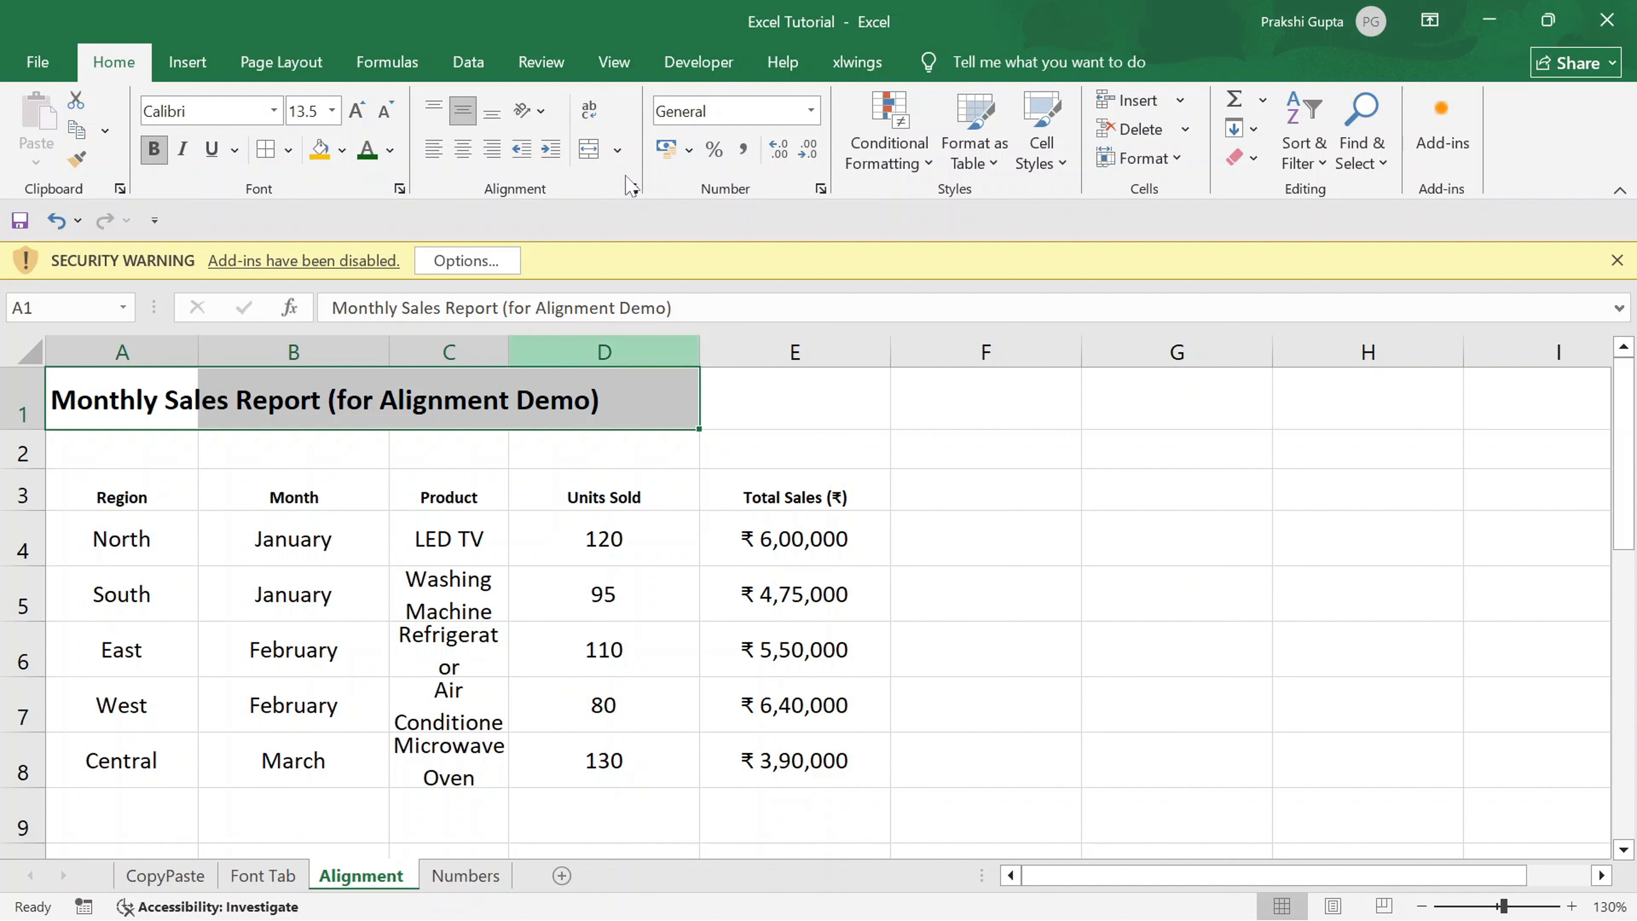
pyautogui.click(589, 150)
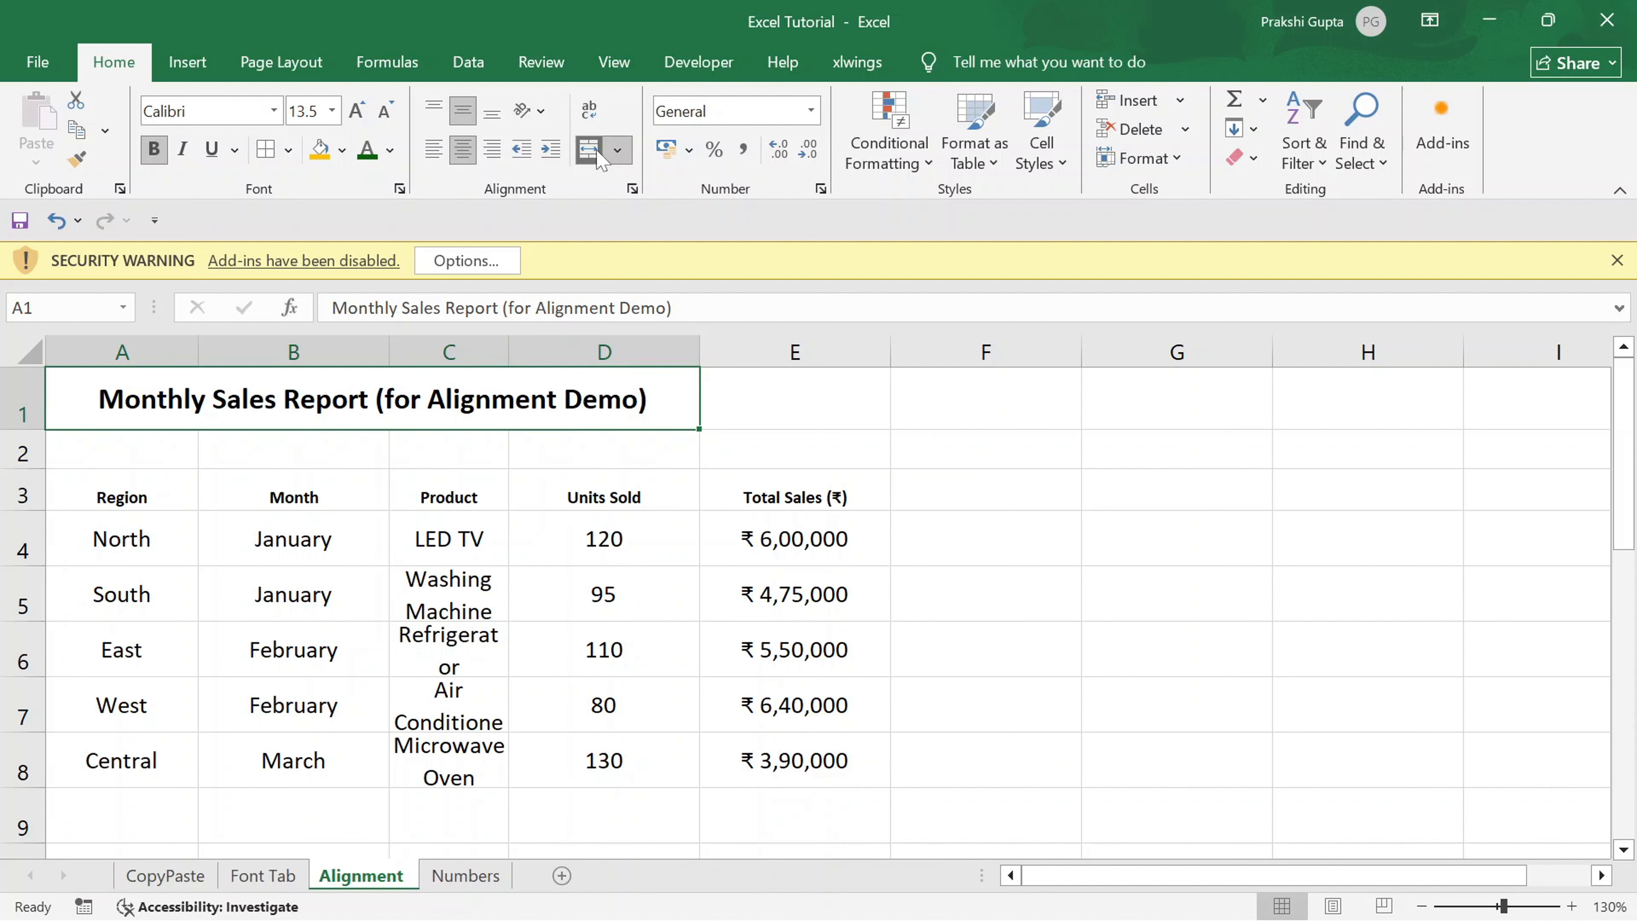